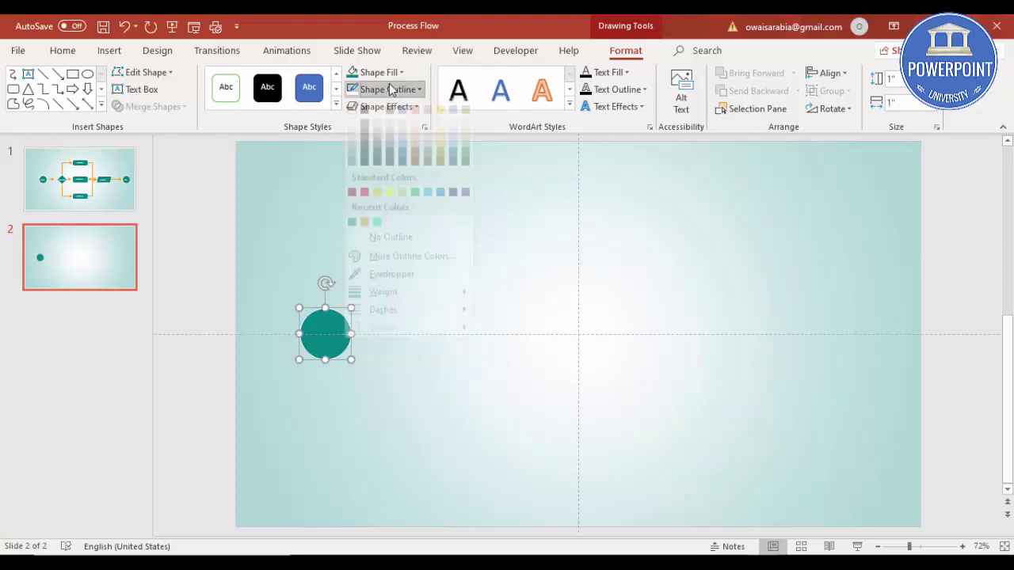
# Set the teal circle's outline weight to 2¼ pt and Ctrl-drag a duplicate beside it on the same line.
pyautogui.moveTo(444, 313)
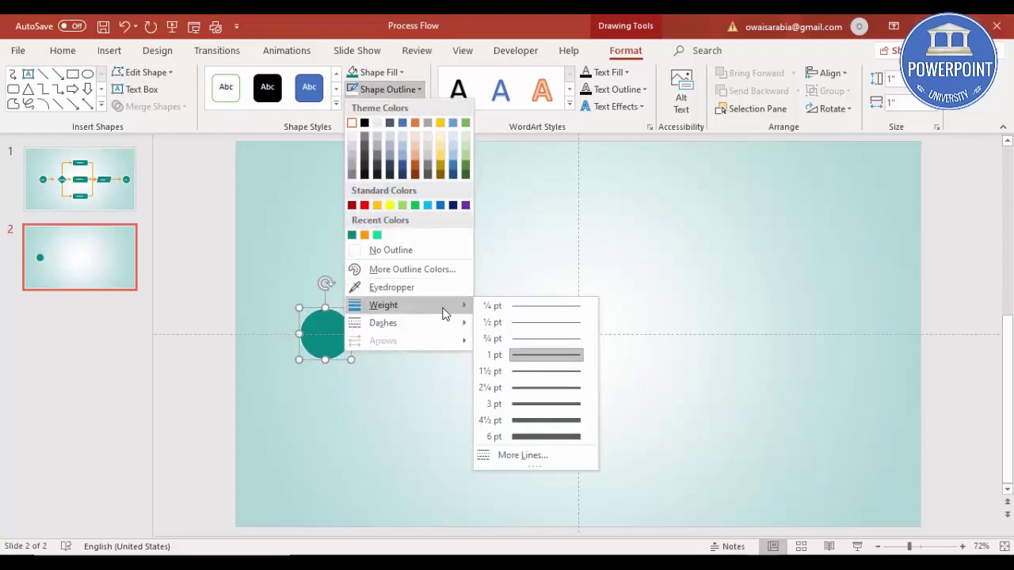
pyautogui.click(533, 394)
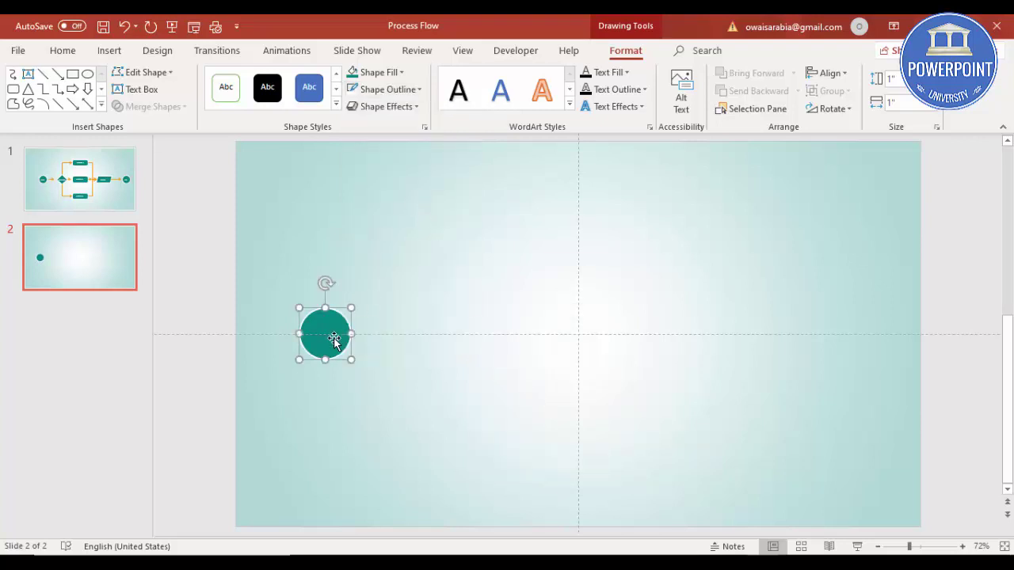
pyautogui.moveTo(335, 341); pyautogui.dragTo(414, 328)
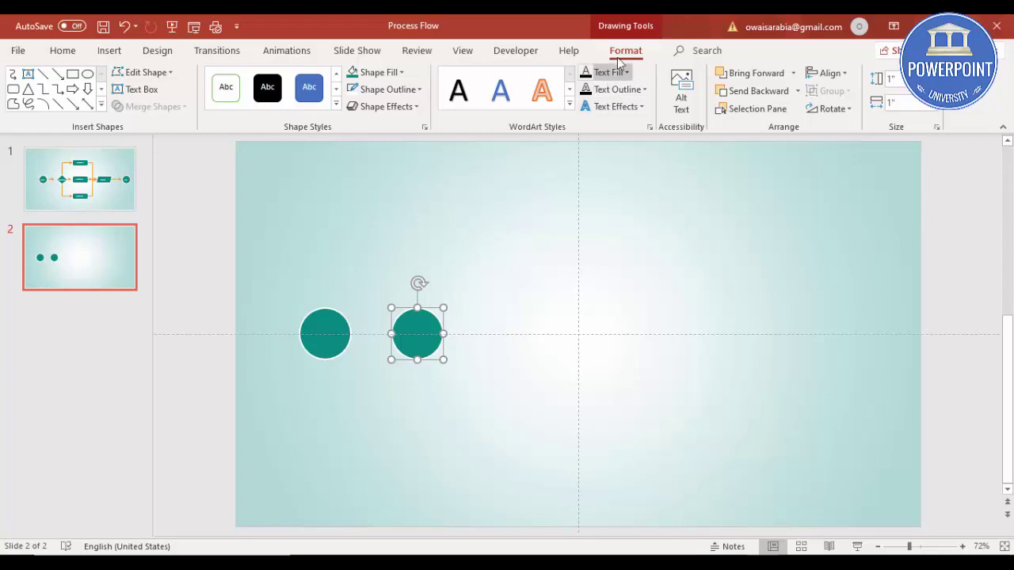
# Change the circle copy to a Flowchart: Decision diamond sized 1.18", then duplicate it and move the copy up.
pyautogui.click(163, 72)
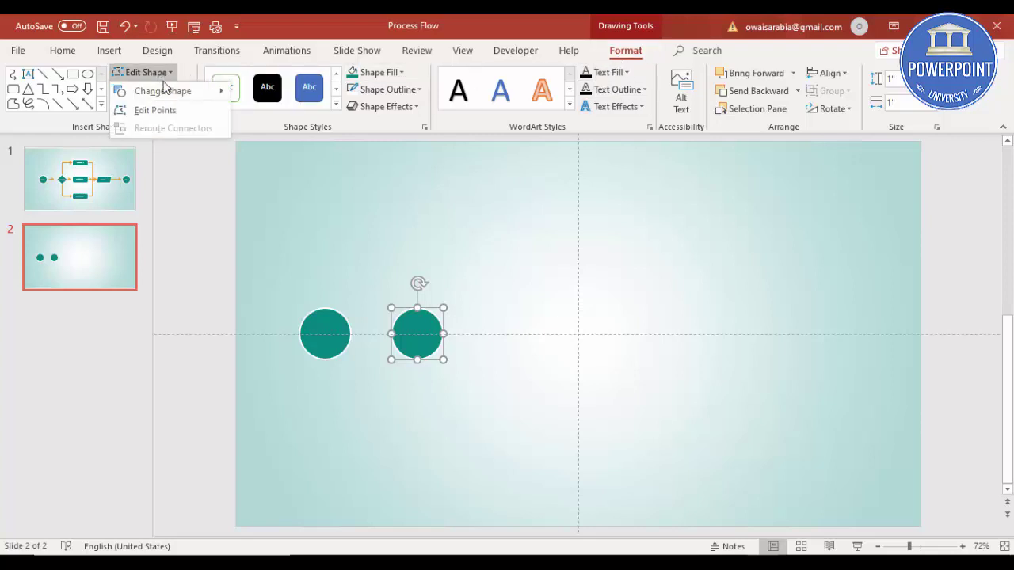
pyautogui.moveTo(170, 90)
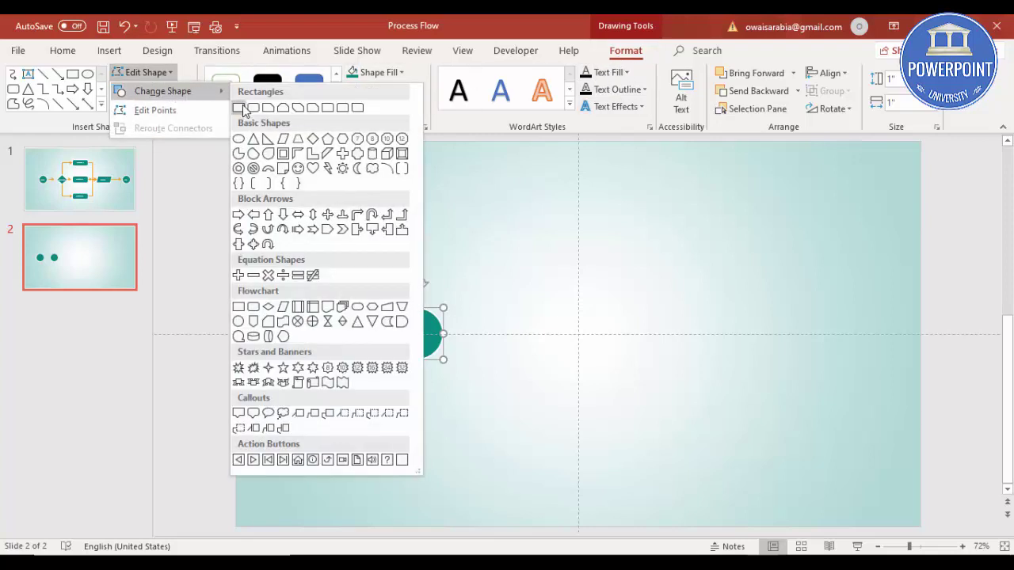
pyautogui.click(268, 308)
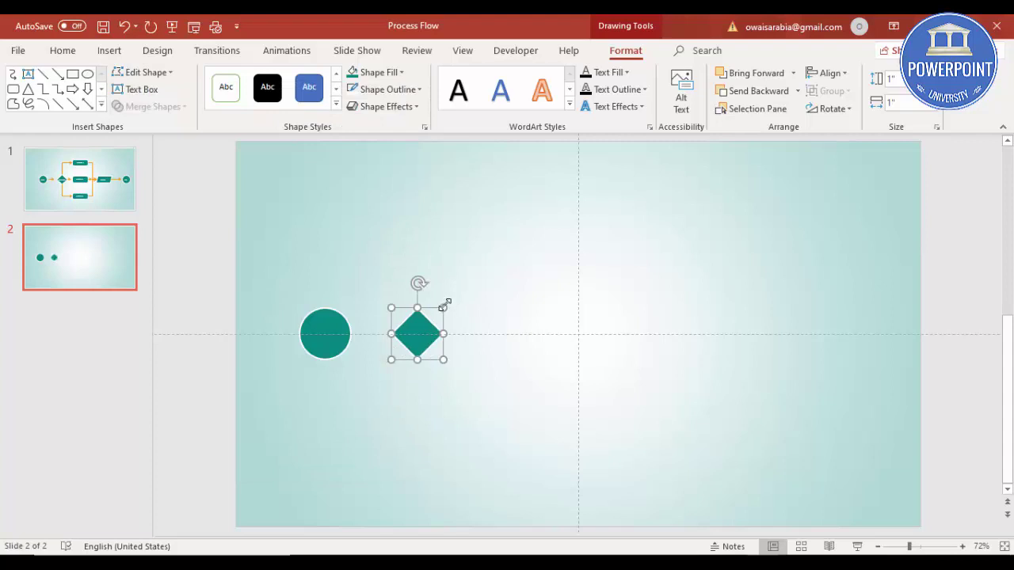
pyautogui.moveTo(443, 306); pyautogui.dragTo(437, 331)
pyautogui.hotkey('ctrl', 'd')
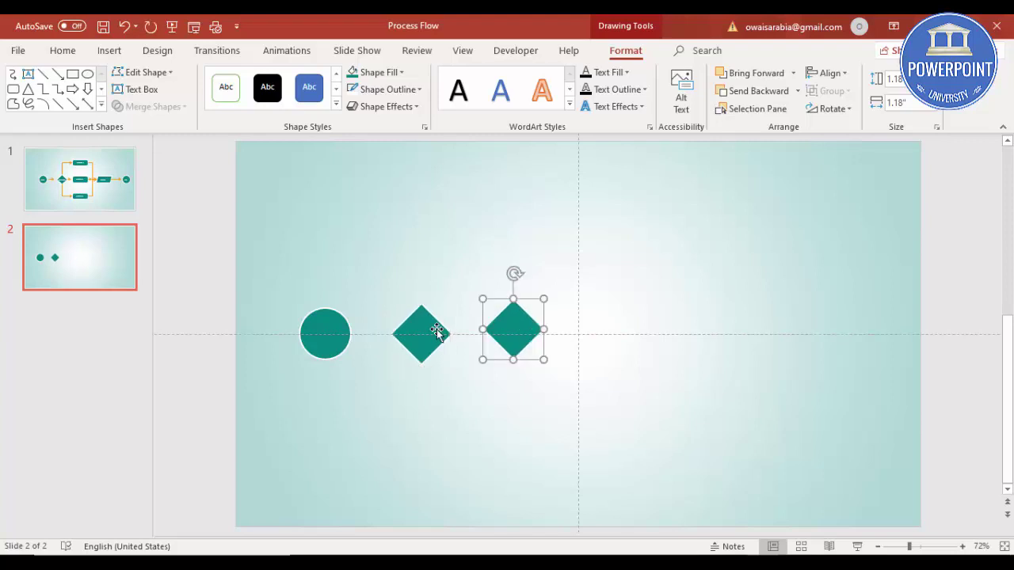
pyautogui.moveTo(515, 327); pyautogui.dragTo(511, 242)
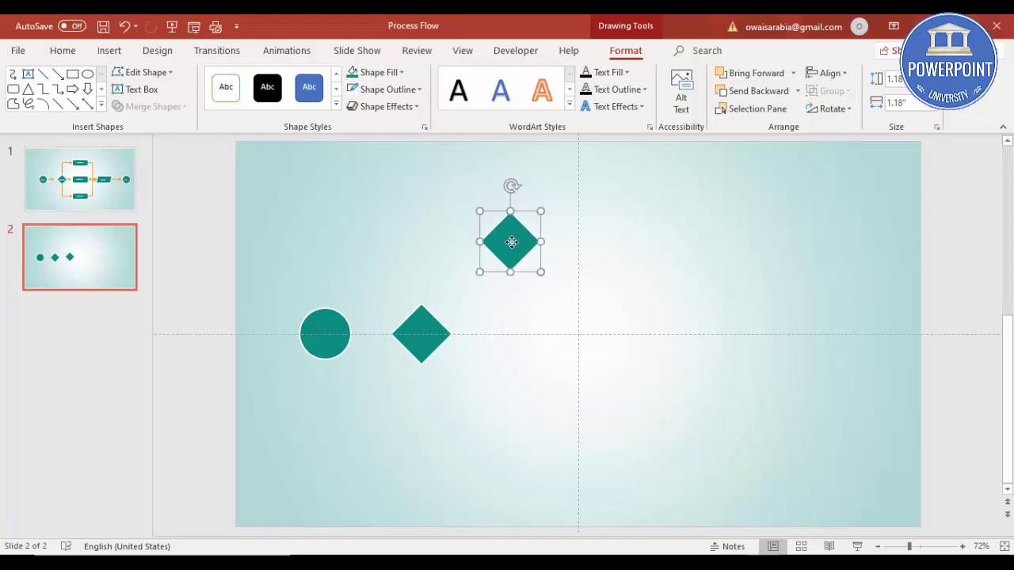
# Convert the upper diamond to a Flowchart: Process rectangle, 2.13" wide and flatter, and Ctrl+D copies below.
pyautogui.click(160, 72)
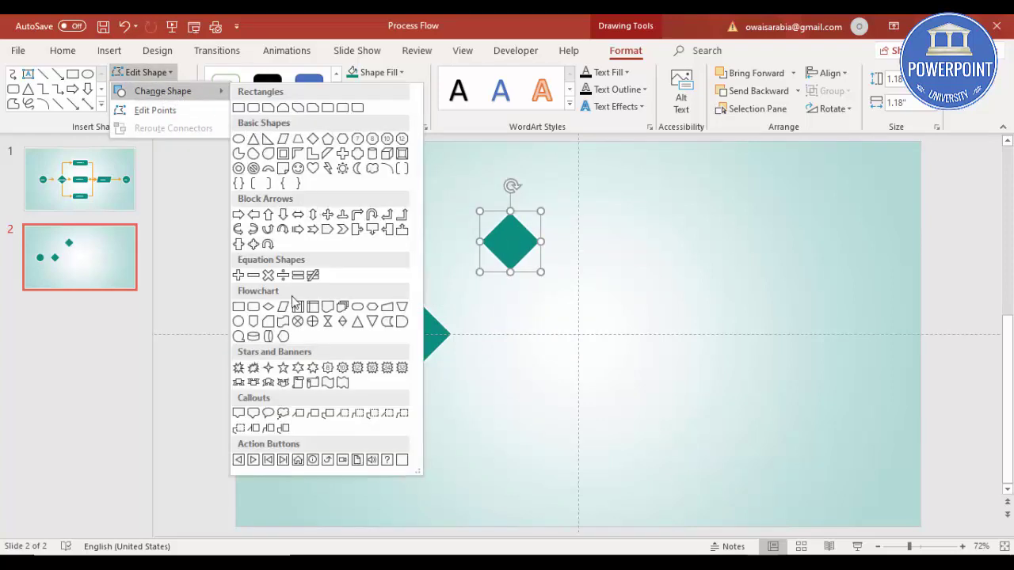
pyautogui.click(239, 308)
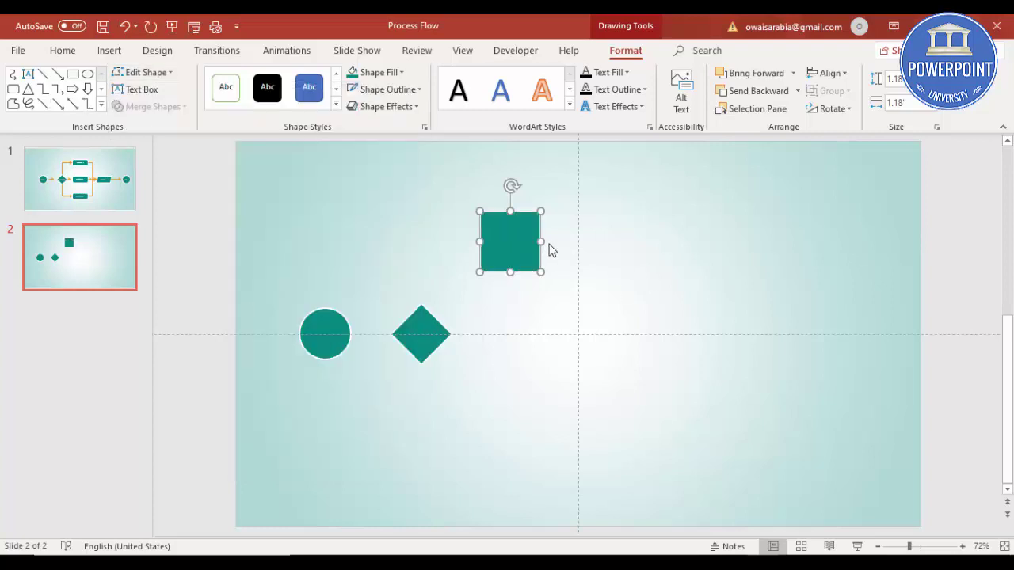
pyautogui.moveTo(544, 242); pyautogui.dragTo(591, 241)
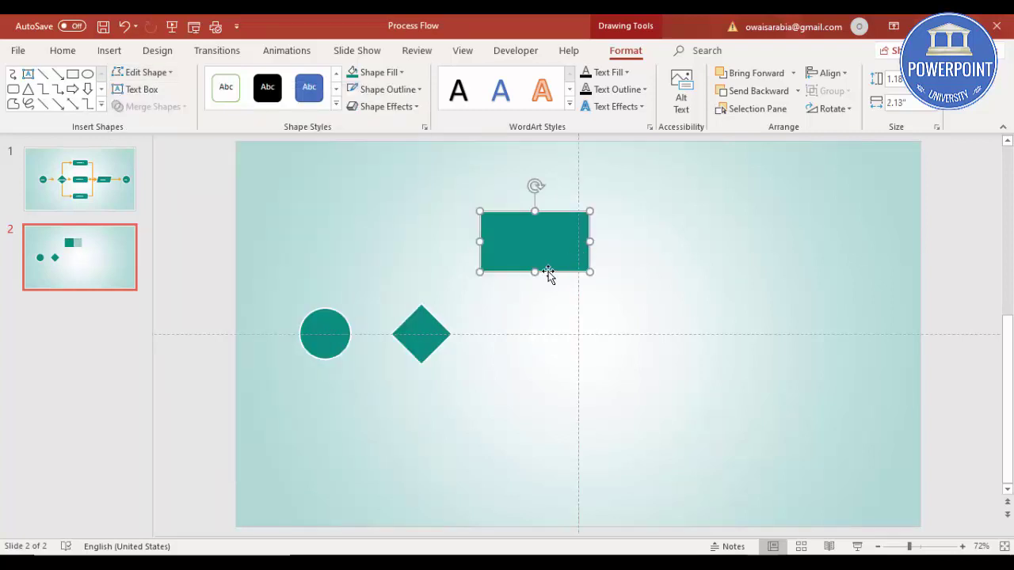
pyautogui.moveTo(537, 271); pyautogui.dragTo(548, 353)
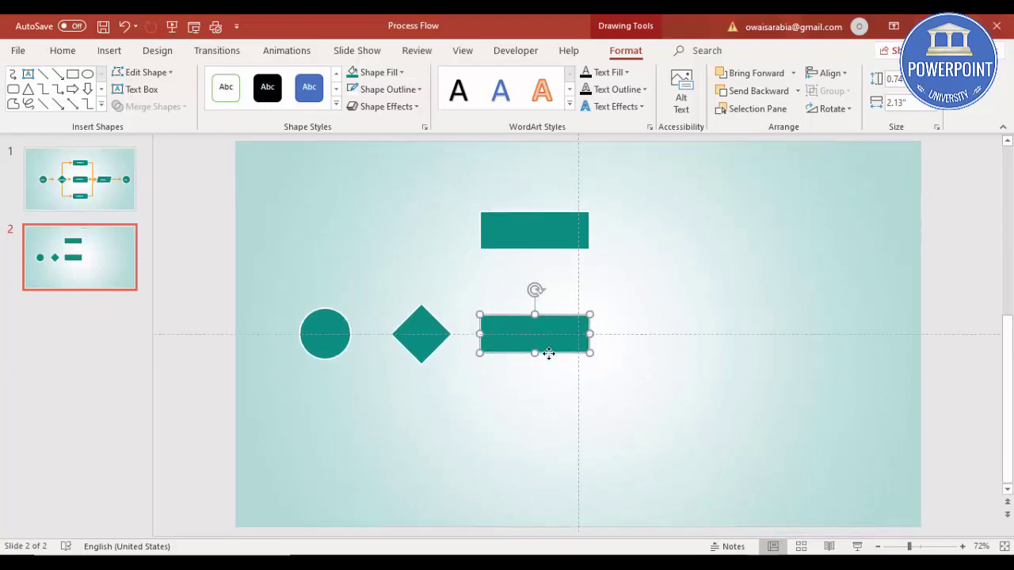
pyautogui.hotkey('ctrl', 'd')
# Select all three process rectangles, apply Align Left and Distribute Vertically, then deselect.
pyautogui.keyDown('shift'); pyautogui.click(559, 337); pyautogui.keyUp('shift')
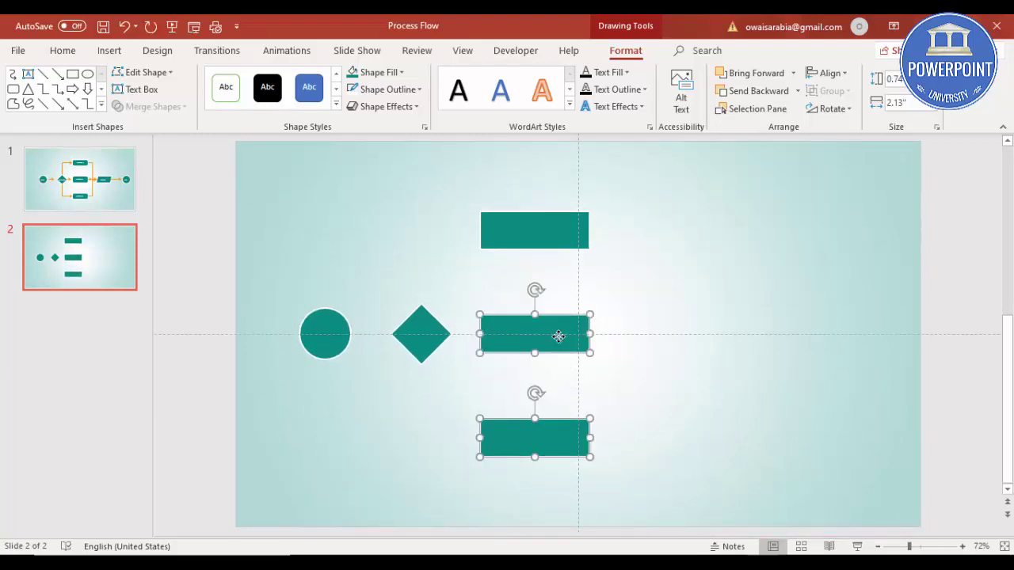
pyautogui.keyDown('shift'); pyautogui.click(563, 228); pyautogui.keyUp('shift')
pyautogui.click(831, 73)
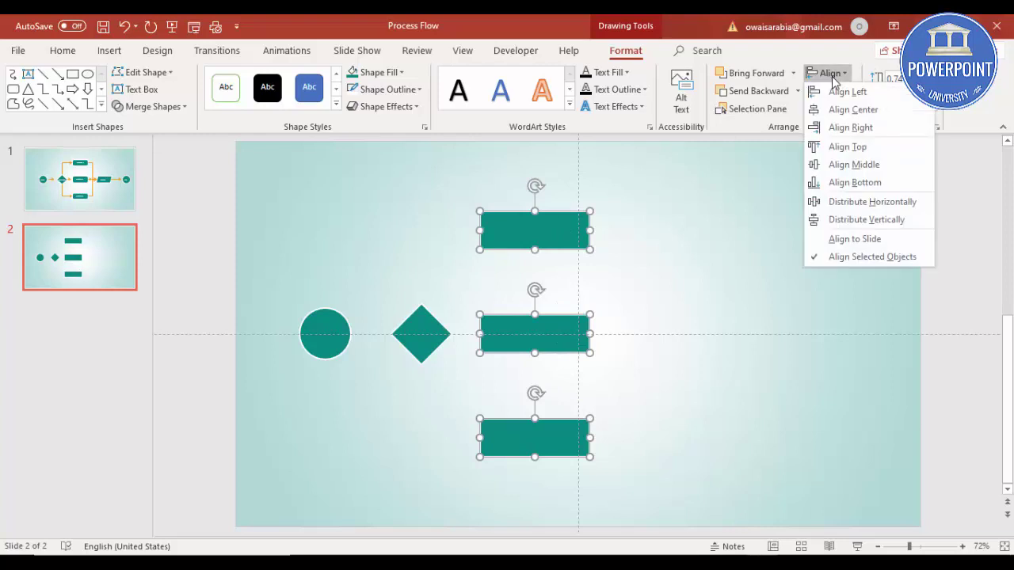
pyautogui.click(841, 91)
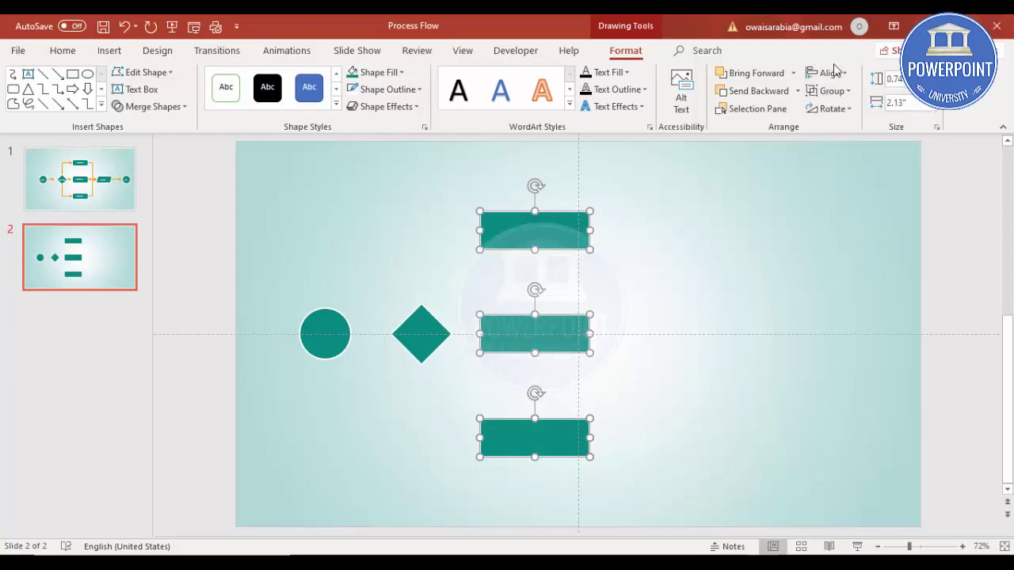
pyautogui.click(836, 73)
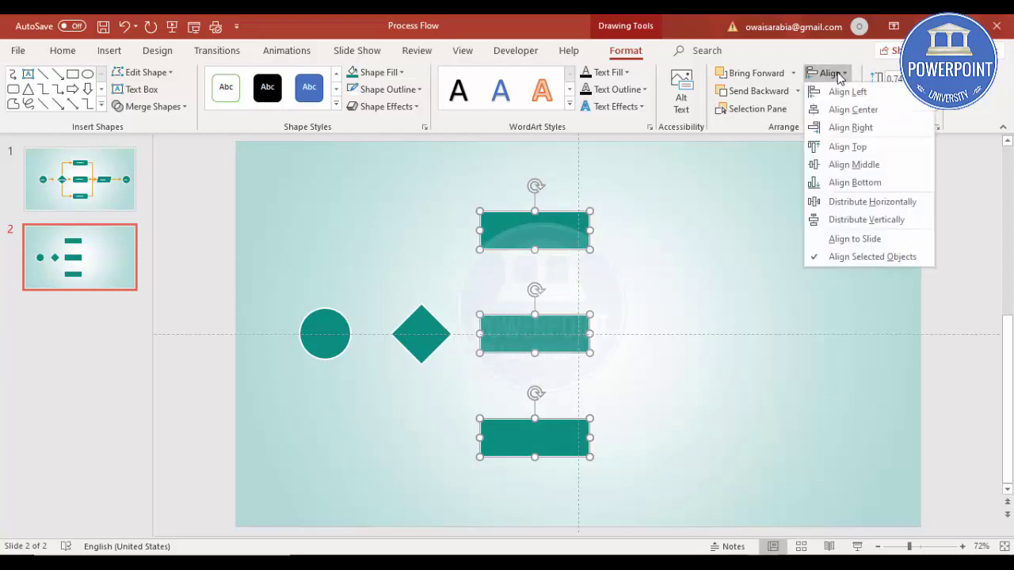
pyautogui.click(866, 221)
pyautogui.click(699, 271)
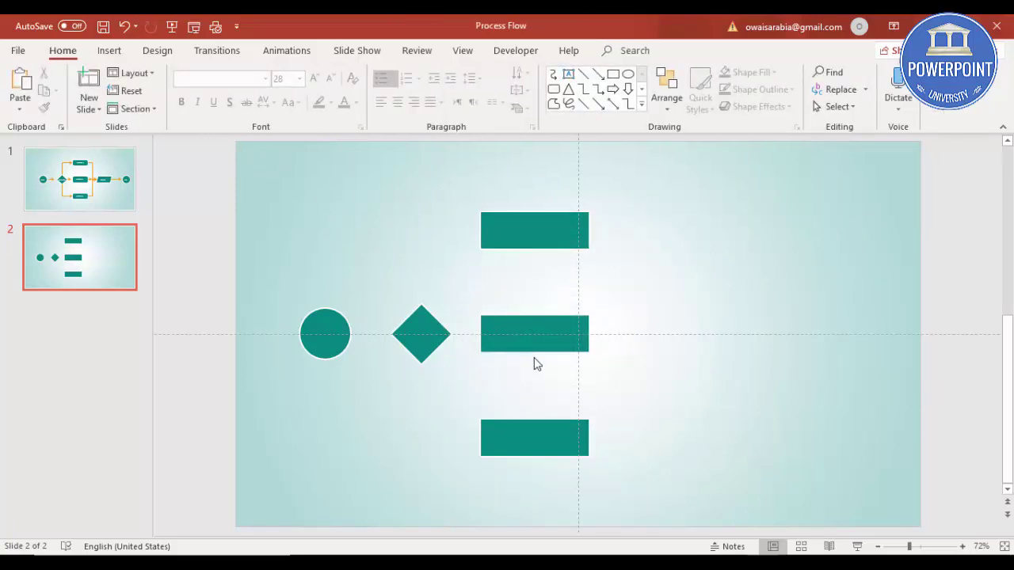
# Duplicate the middle rectangle, move it right, and change it to a Flowchart: Data parallelogram.
pyautogui.click(549, 342)
pyautogui.hotkey('ctrl', 'd')
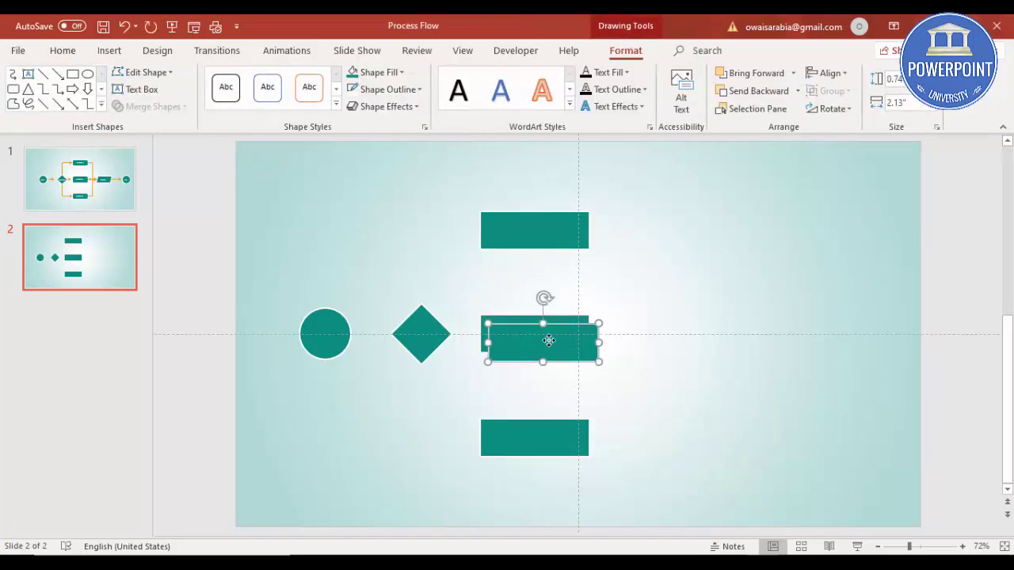
pyautogui.moveTo(548, 348); pyautogui.dragTo(696, 342)
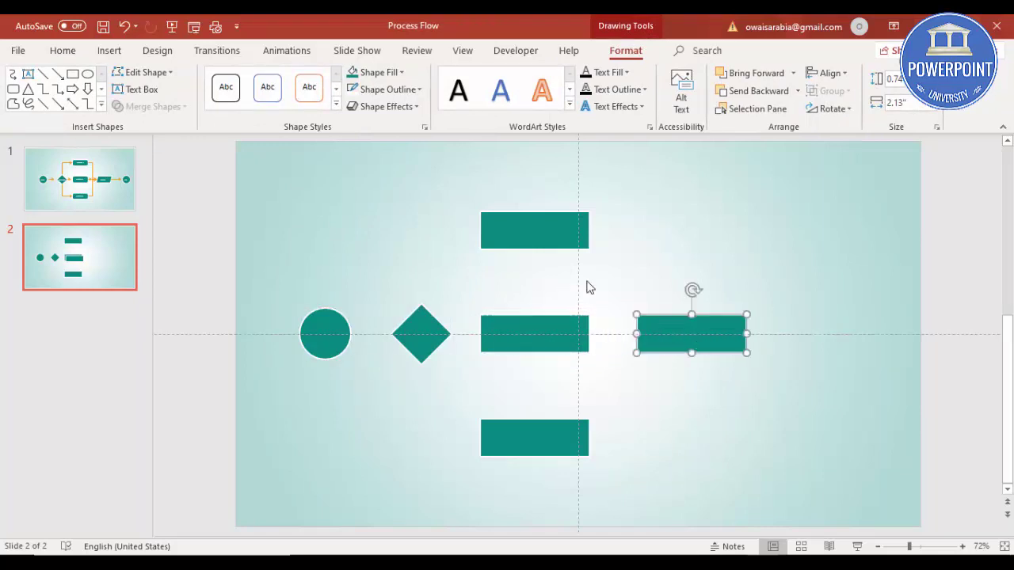
pyautogui.click(165, 73)
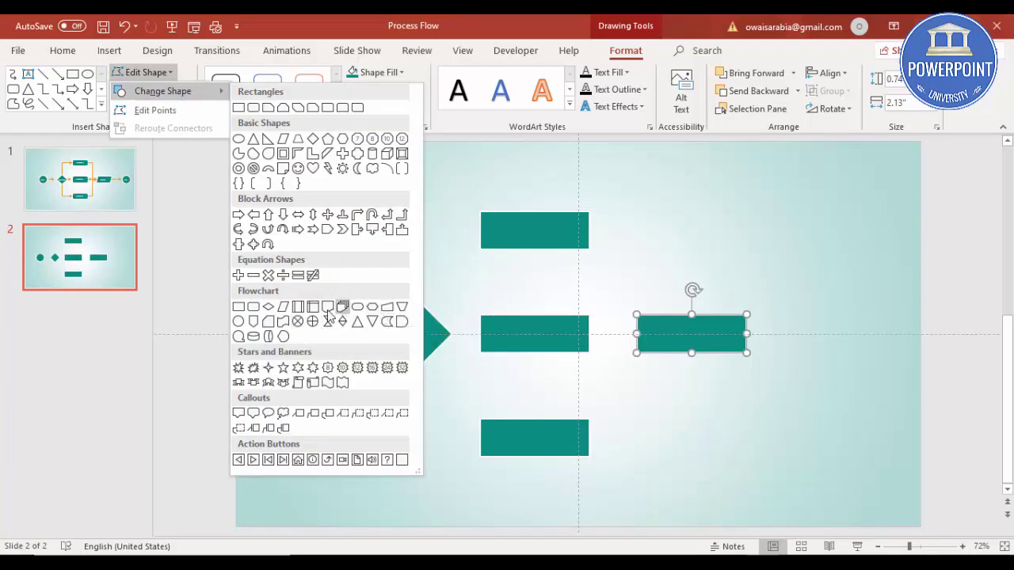
pyautogui.click(283, 309)
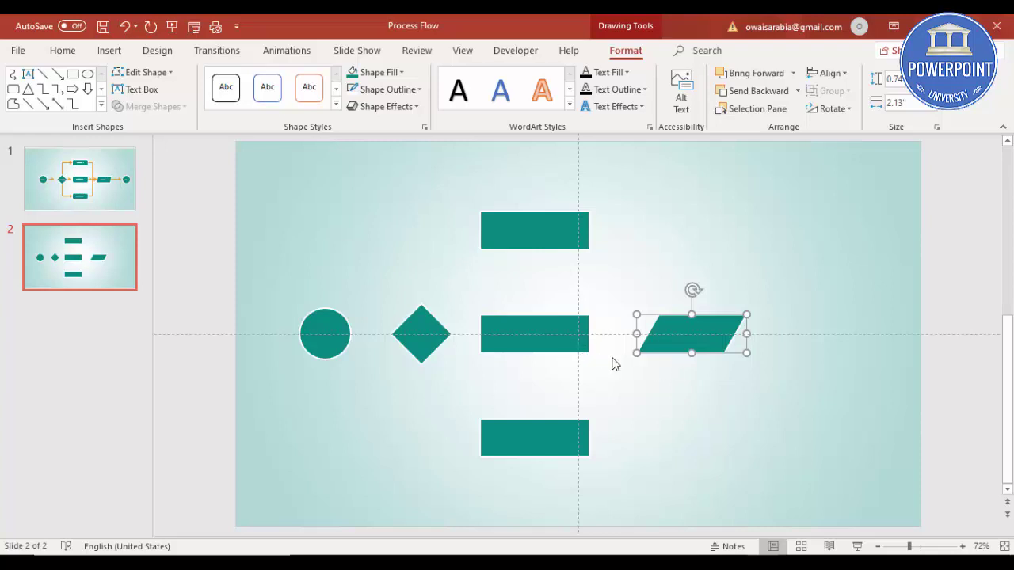
# Copy the start circle to the far right end of the row as the end circle.
pyautogui.click(328, 325)
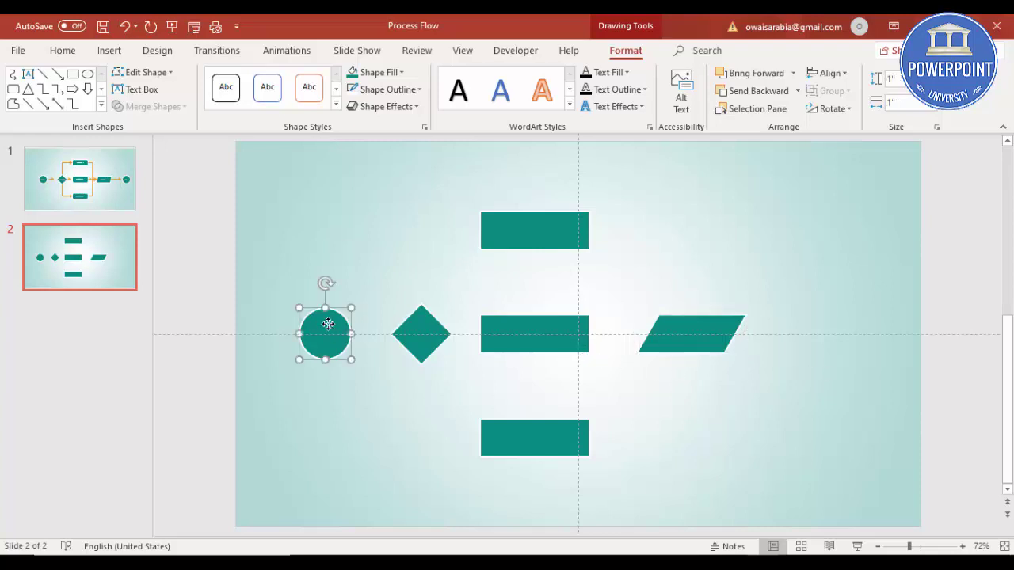
pyautogui.moveTo(333, 339); pyautogui.dragTo(825, 331)
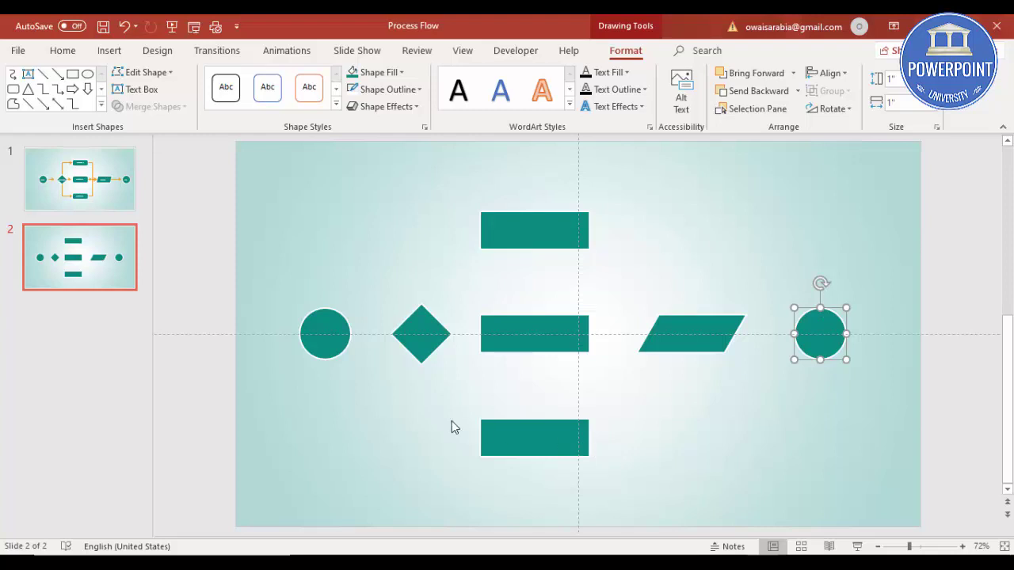
pyautogui.click(109, 50)
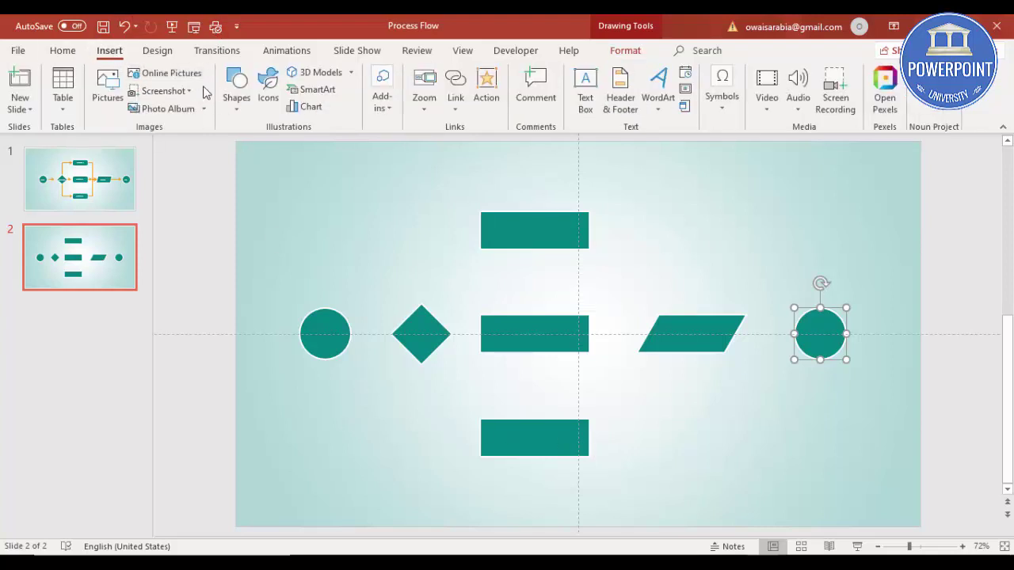
# Draw a Line Arrow from the start circle's right edge to the diamond's left point.
pyautogui.click(237, 115)
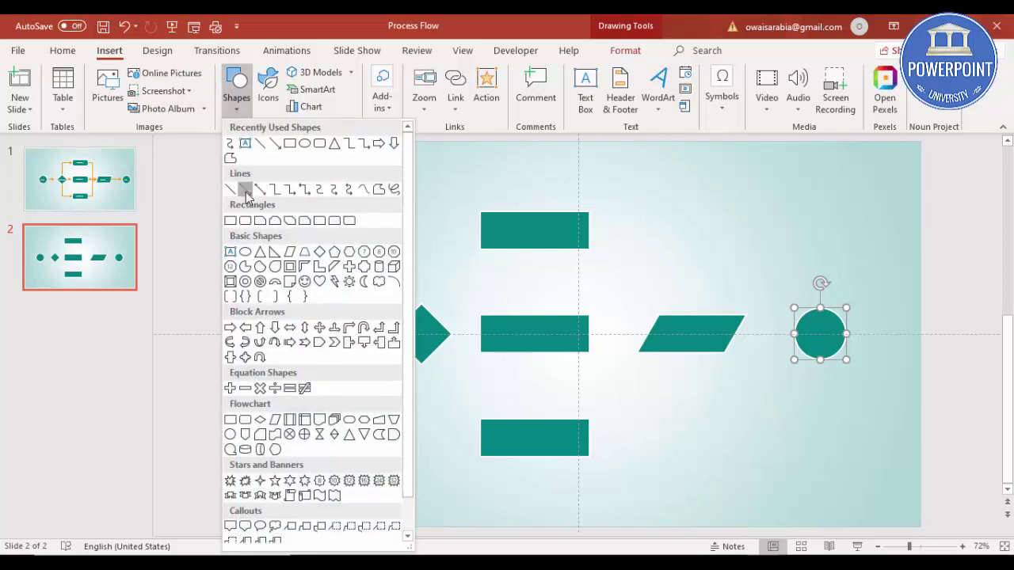
pyautogui.click(246, 191)
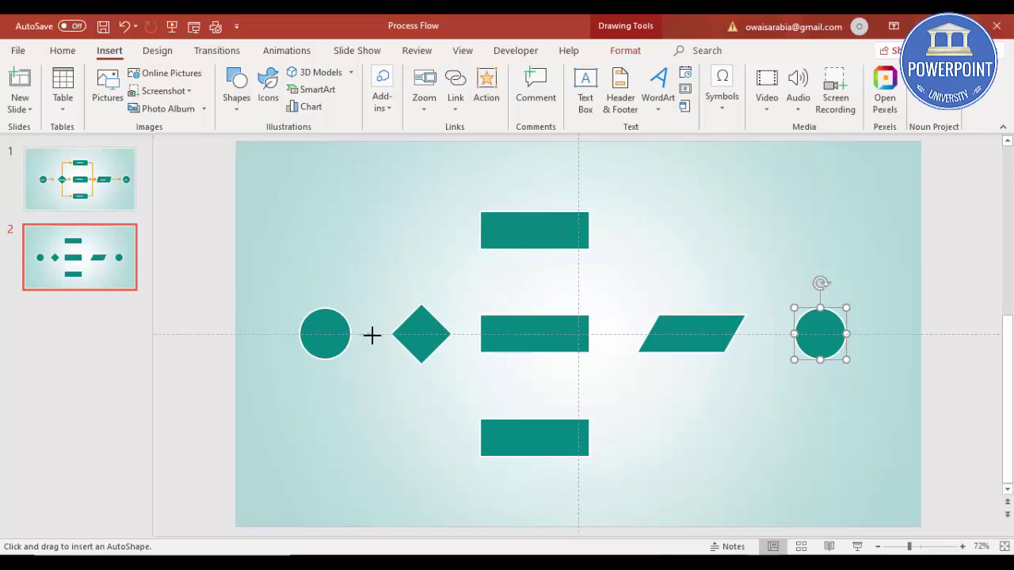
pyautogui.moveTo(357, 334); pyautogui.dragTo(392, 335)
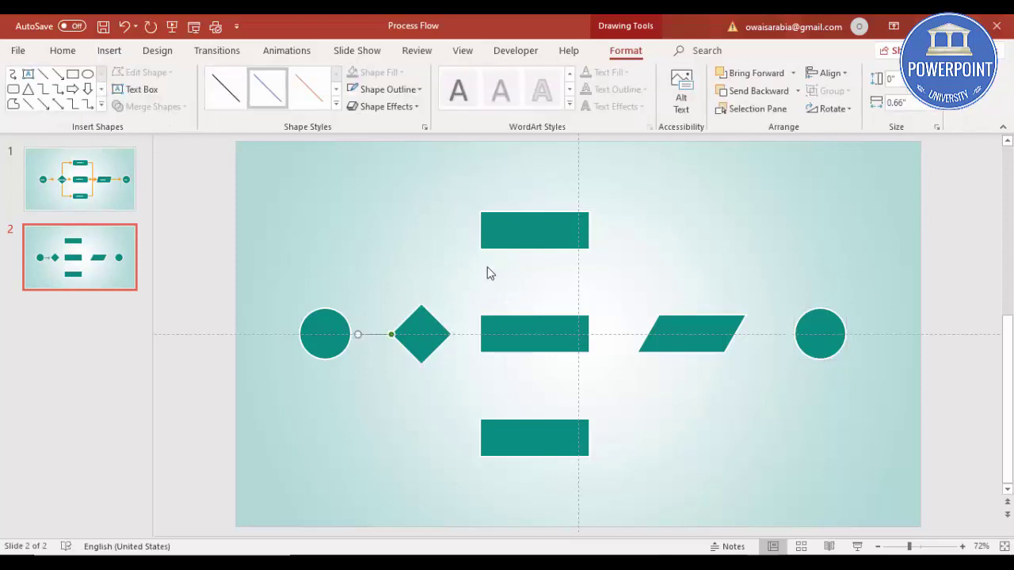
pyautogui.click(474, 53)
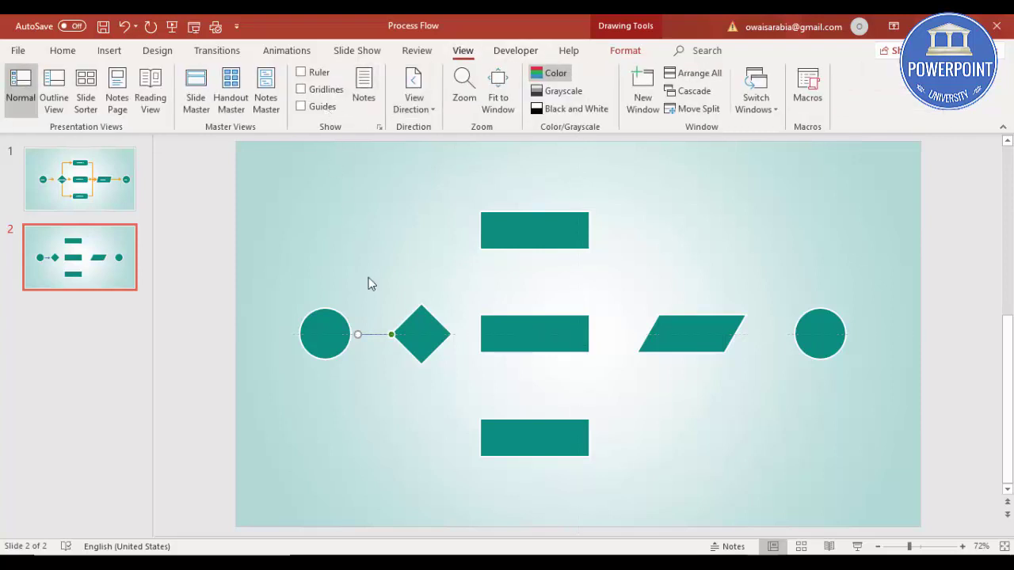
# Colour the circle-to-diamond connector orange and thicken it to 3.25 pt.
pyautogui.rightClick(380, 337)
pyautogui.press('Escape')
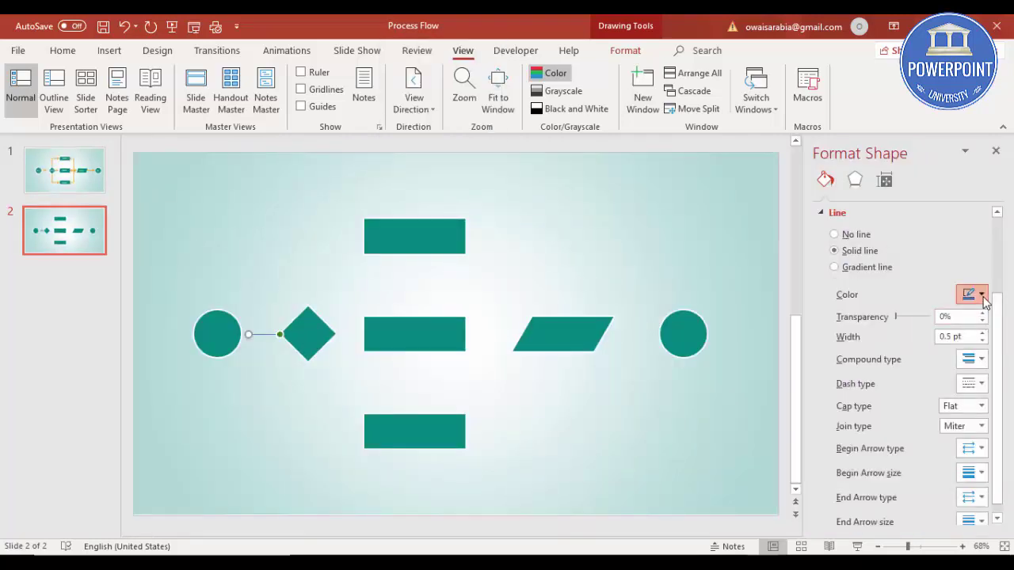
pyautogui.click(982, 295)
pyautogui.click(902, 441)
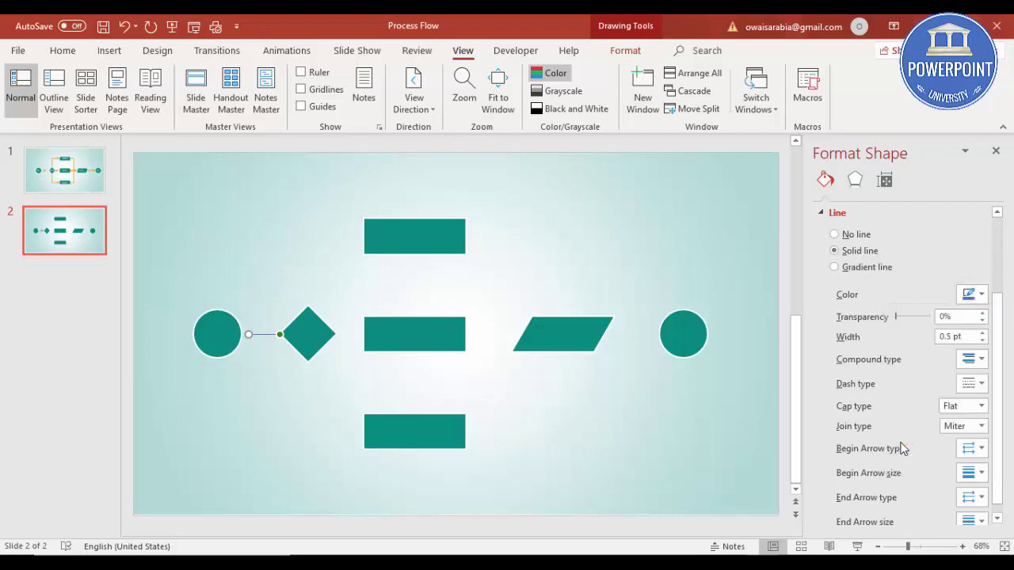
pyautogui.click(982, 333)
pyautogui.click(981, 334)
pyautogui.click(981, 333)
pyautogui.click(981, 334)
pyautogui.click(301, 396)
# Give the connector's end an arrowhead at the largest size, pointing at the diamond.
pyautogui.click(262, 334)
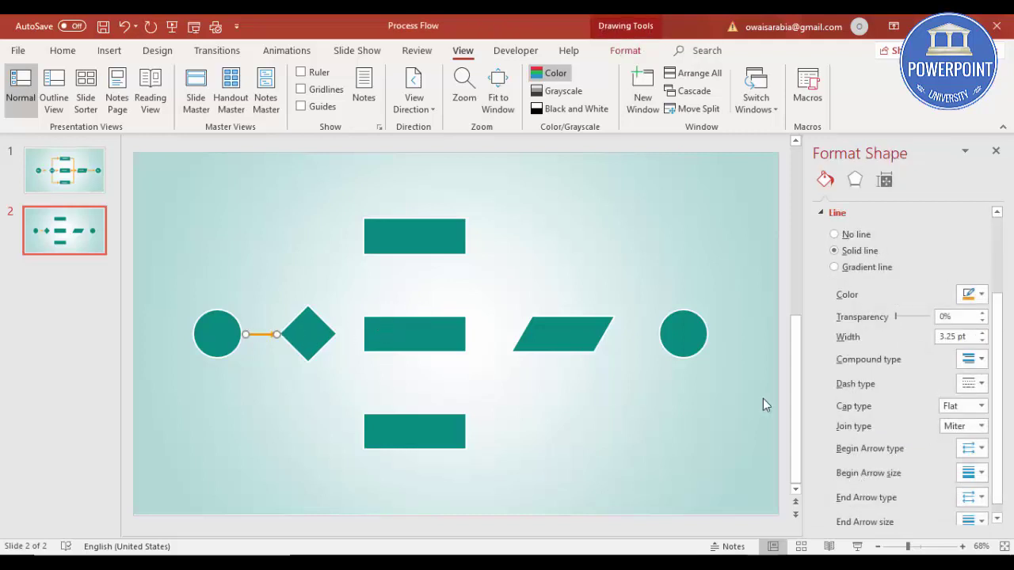
pyautogui.scroll(-1, 1000, 405)
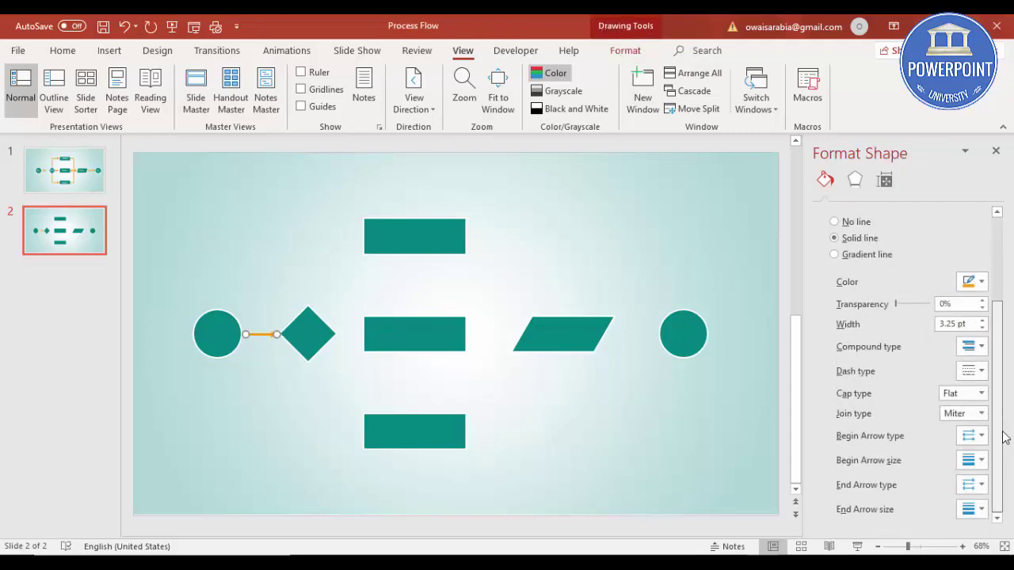
pyautogui.click(981, 484)
pyautogui.click(945, 533)
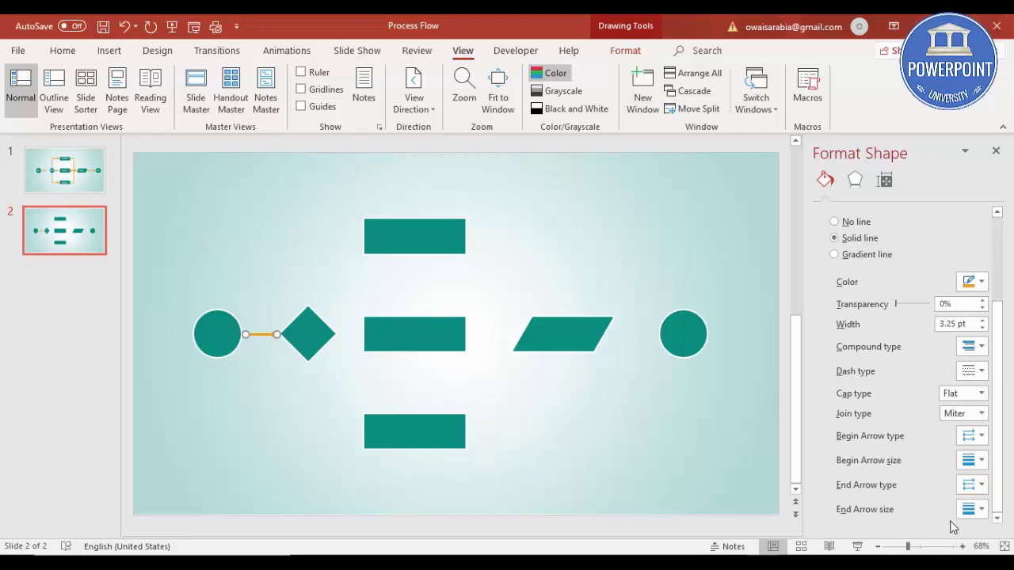
pyautogui.click(977, 516)
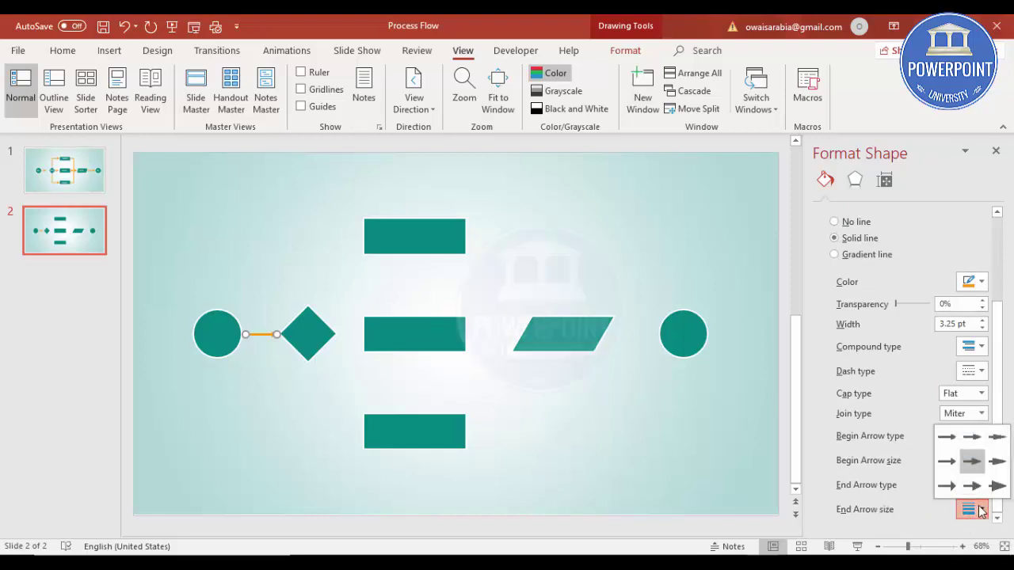
pyautogui.click(992, 488)
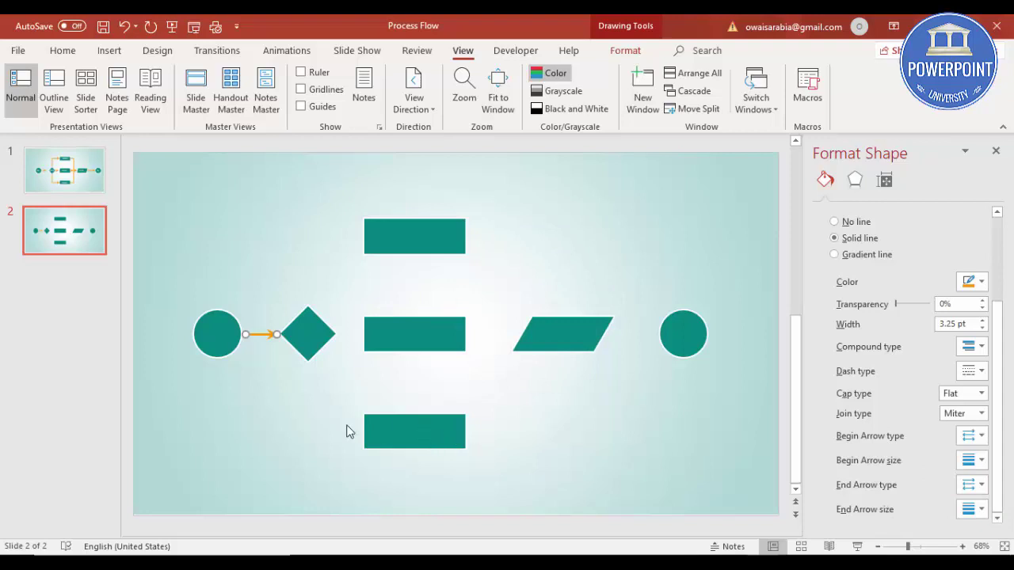
pyautogui.click(224, 412)
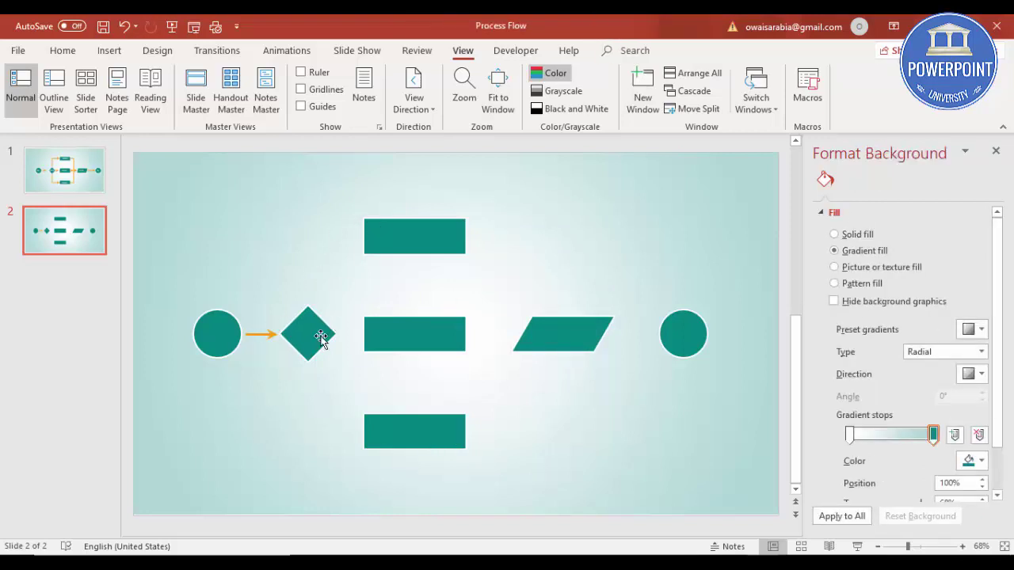
# Copy the orange arrow upward and attach its start to the diamond's top connection point.
pyautogui.click(265, 335)
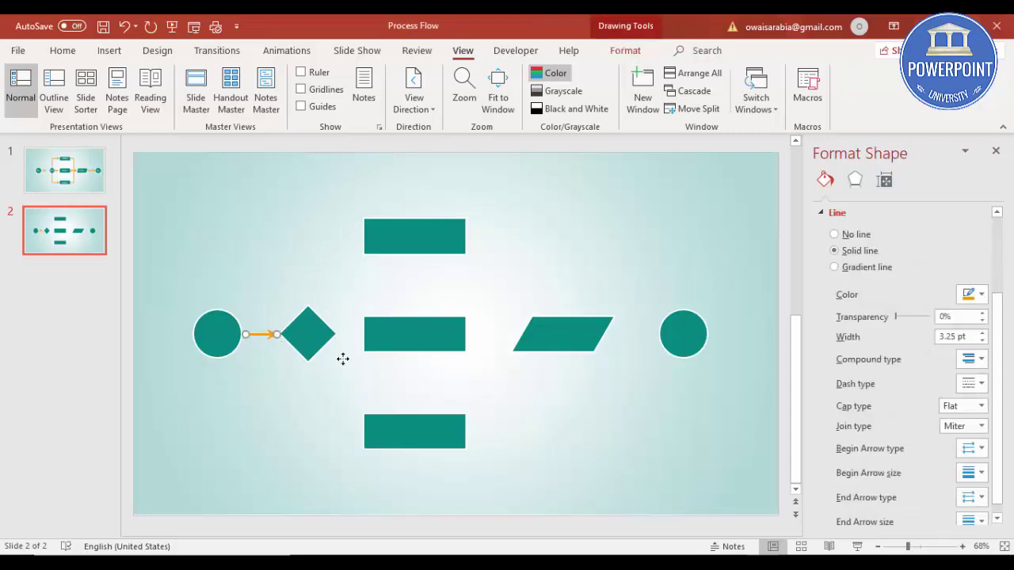
pyautogui.moveTo(267, 336); pyautogui.dragTo(363, 235)
pyautogui.moveTo(306, 298); pyautogui.dragTo(308, 306)
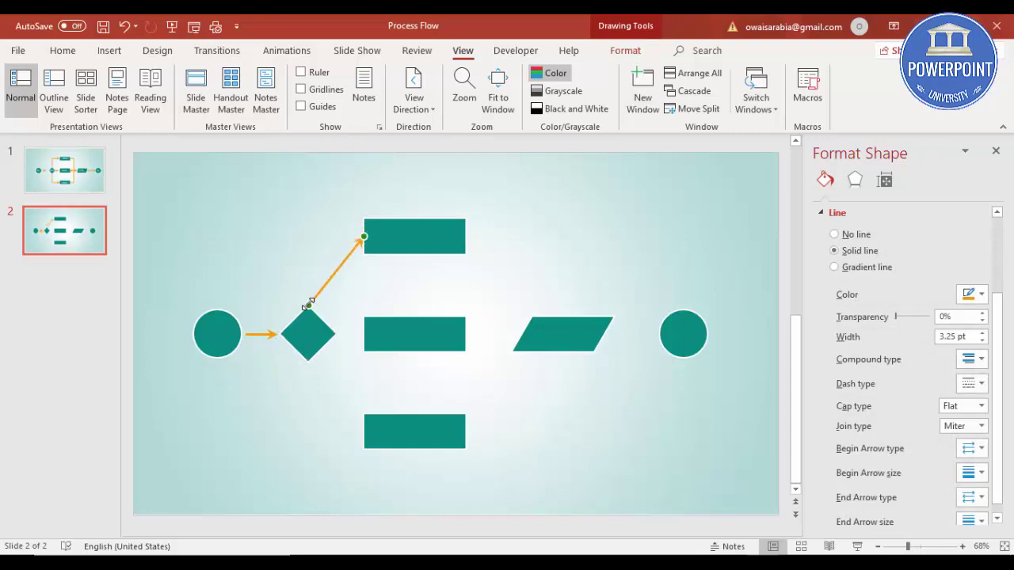
# Change the new arrow to Connector: Elbow via Connector Types.
pyautogui.rightClick(333, 271)
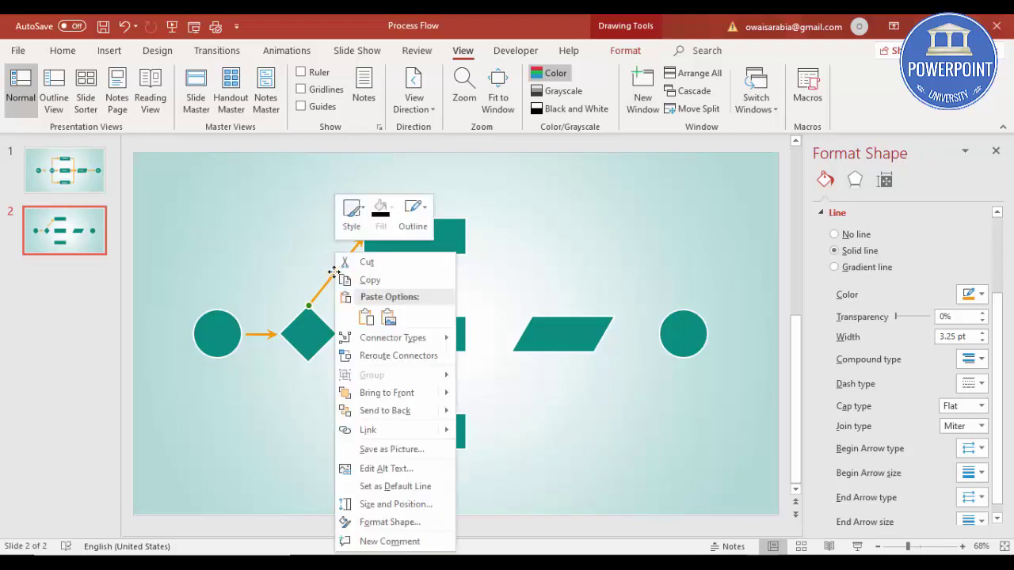
pyautogui.moveTo(404, 342)
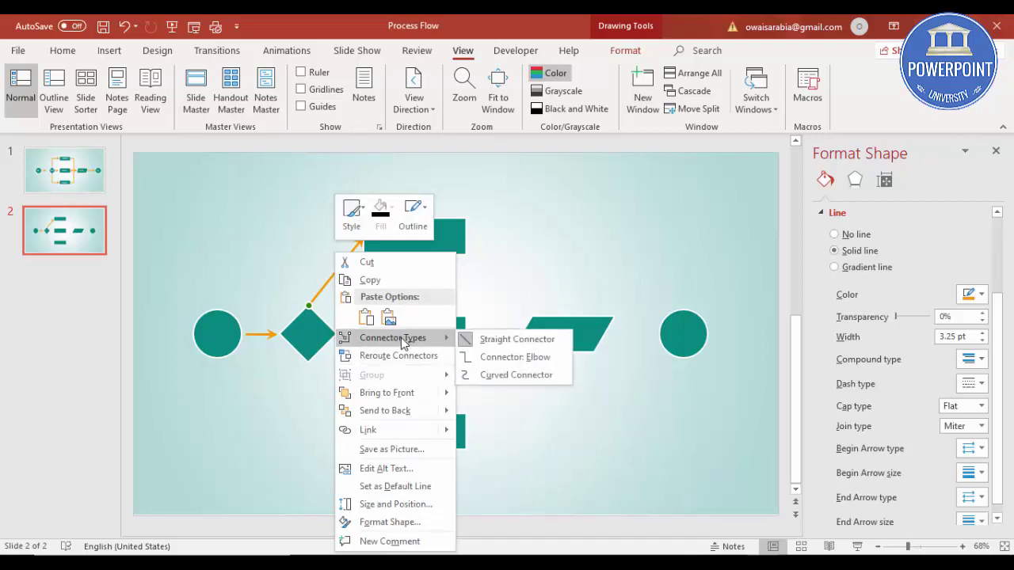
pyautogui.click(529, 363)
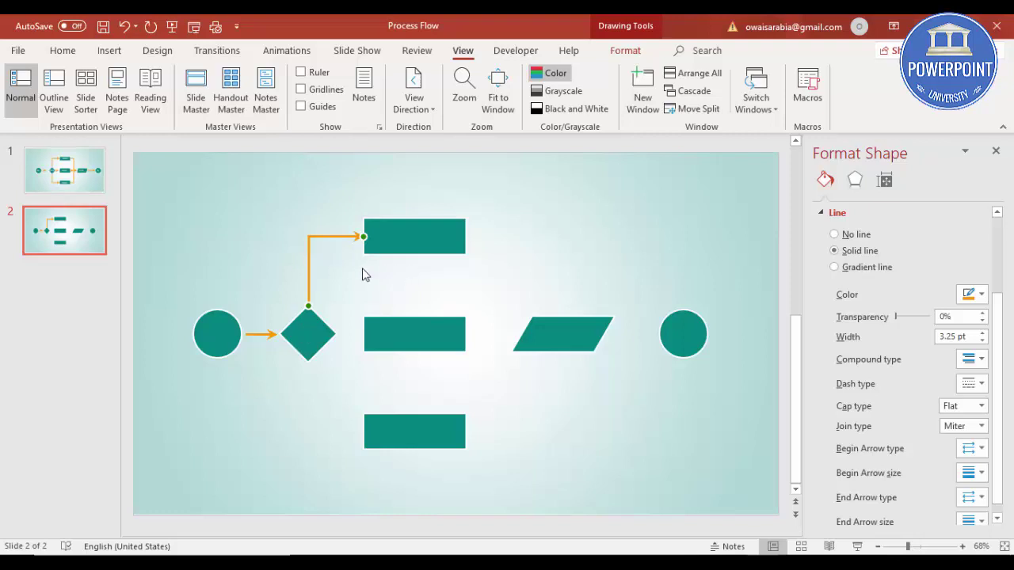
# Copy the elbow arrow down, linking the diamond's bottom point to the bottom rectangle's left side.
pyautogui.click(331, 262)
pyautogui.click(317, 235)
pyautogui.moveTo(345, 246); pyautogui.dragTo(357, 435)
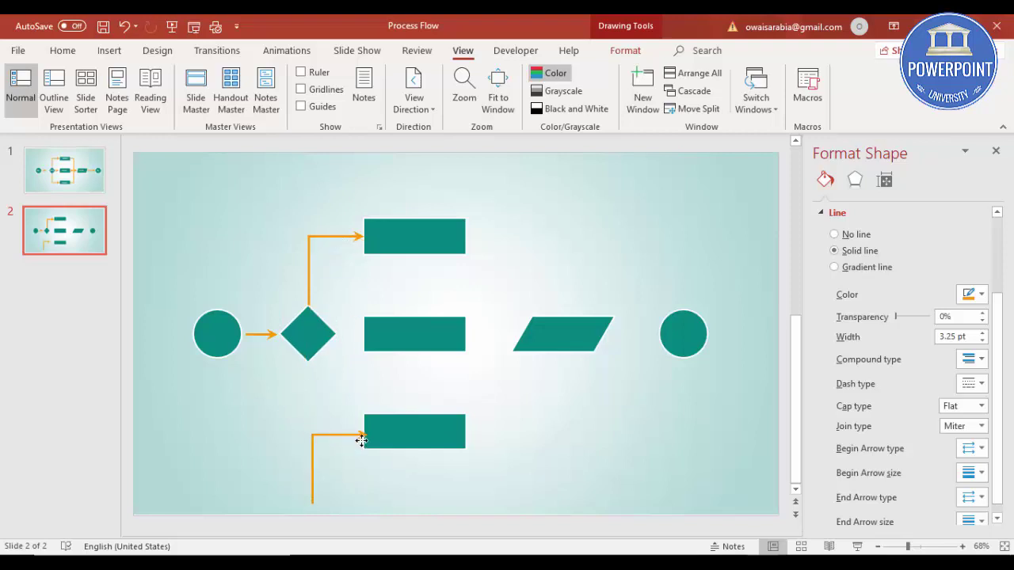
pyautogui.moveTo(312, 504); pyautogui.dragTo(308, 363)
pyautogui.moveTo(367, 428); pyautogui.dragTo(364, 432)
# Copy the straight arrow to sit between the diamond and the middle rectangle.
pyautogui.click(260, 335)
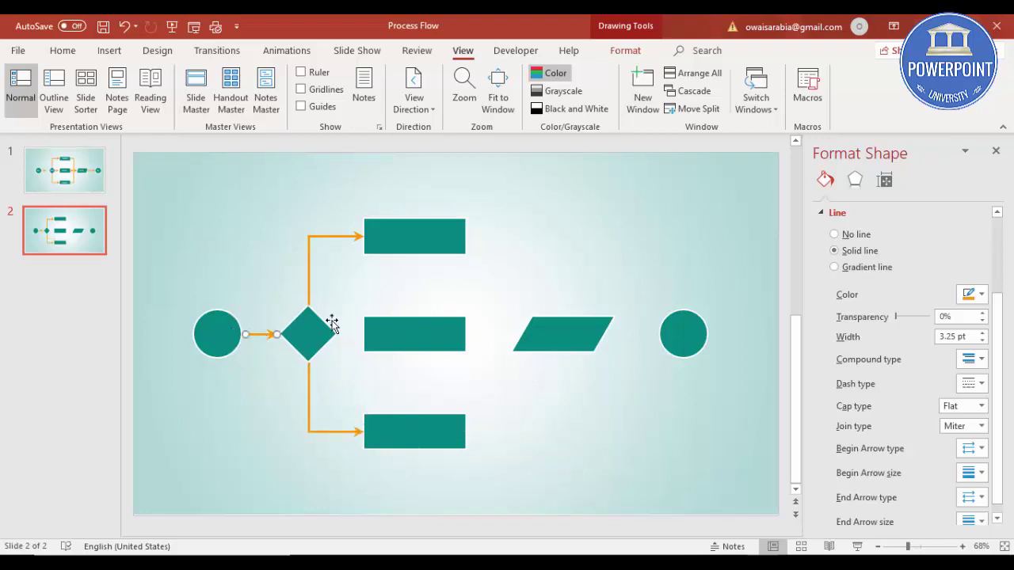
pyautogui.moveTo(265, 335); pyautogui.dragTo(352, 338)
pyautogui.moveTo(355, 334); pyautogui.dragTo(356, 335)
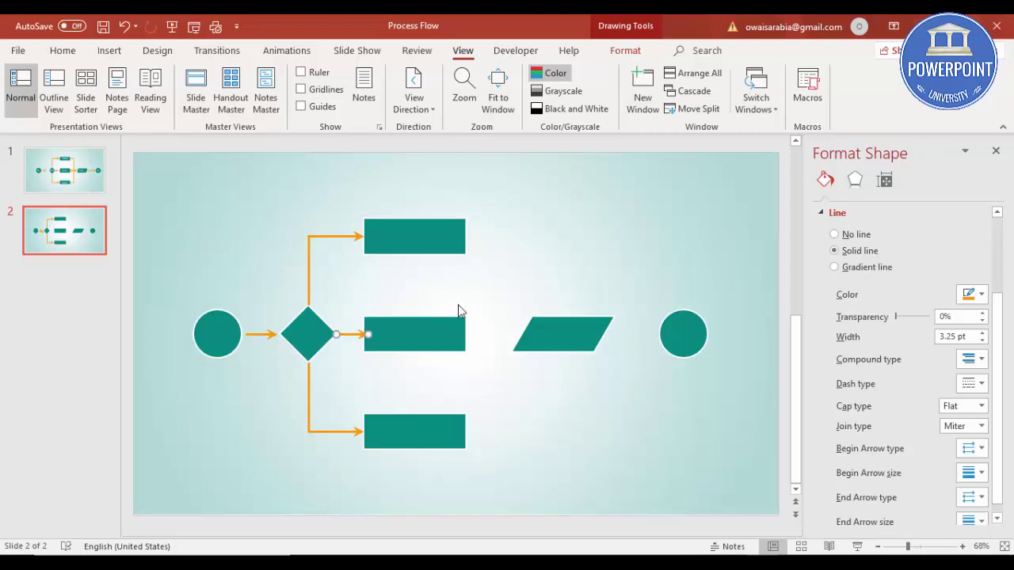
pyautogui.hotkey('ctrl', 'z')
# Copy the orange elbow arrow to join the top and bottom rectangles to the parallelogram's left side.
pyautogui.click(356, 236)
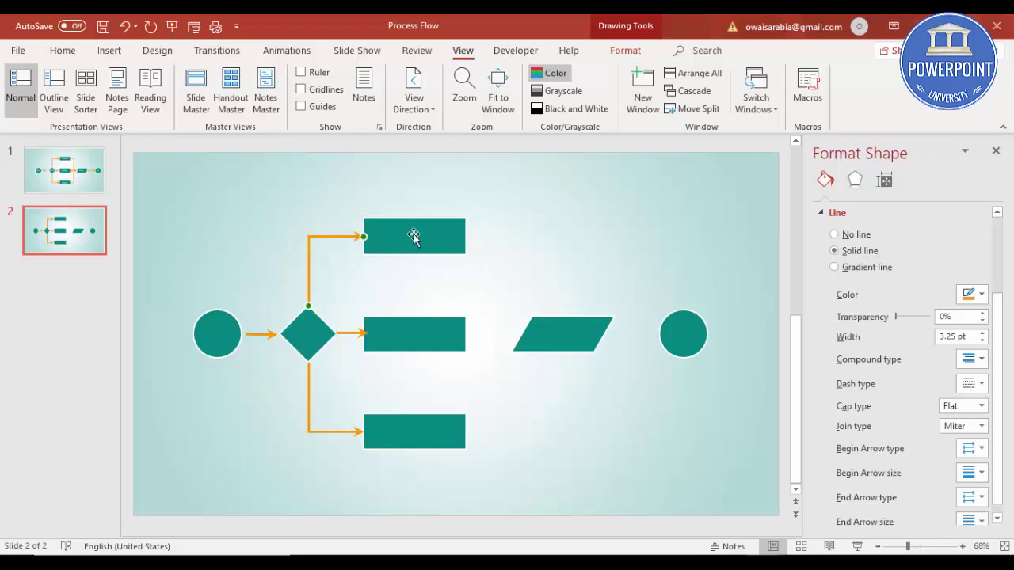
pyautogui.moveTo(346, 237); pyautogui.dragTo(527, 224)
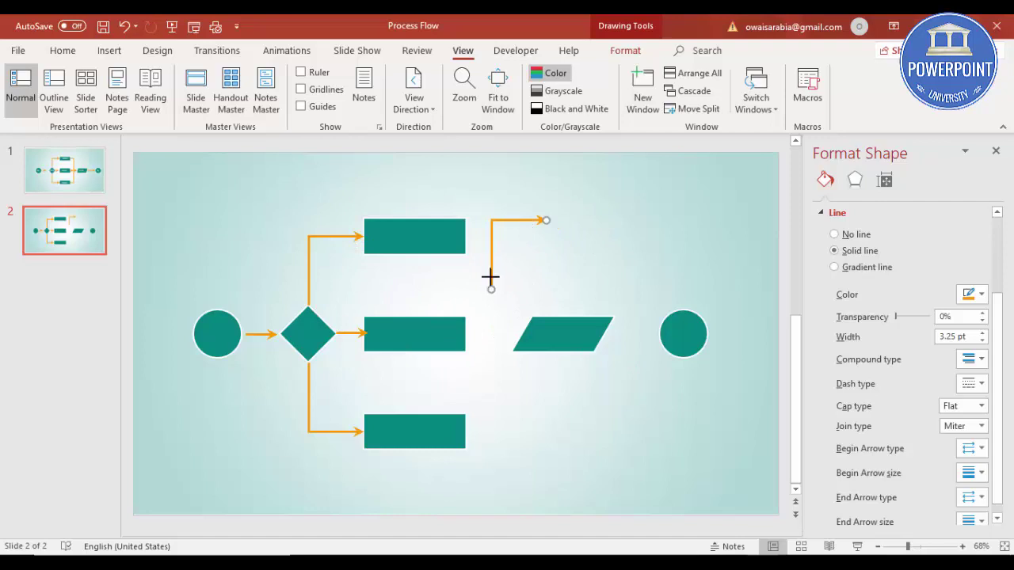
pyautogui.moveTo(490, 278); pyautogui.dragTo(466, 236)
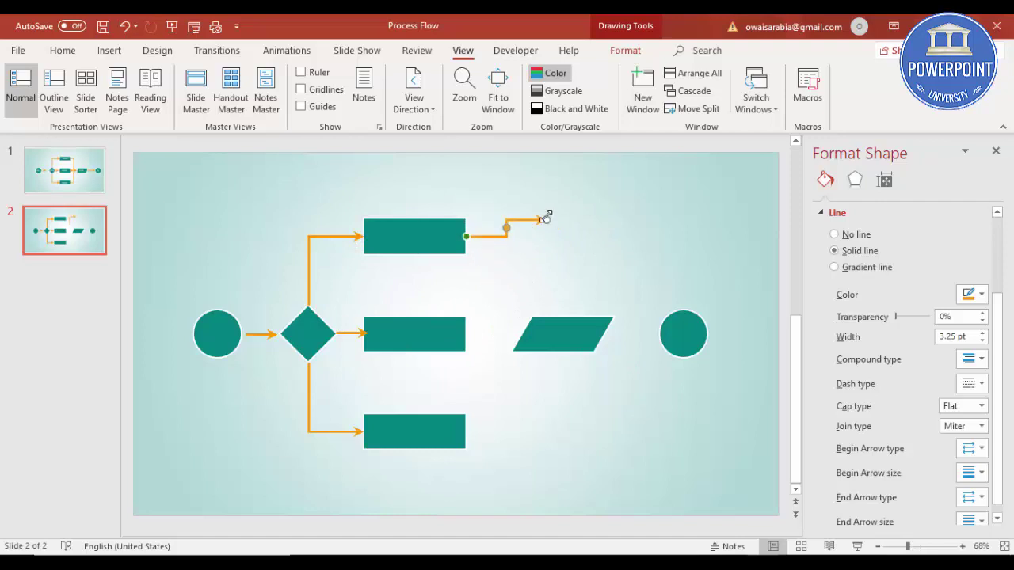
pyautogui.moveTo(546, 218); pyautogui.dragTo(520, 331)
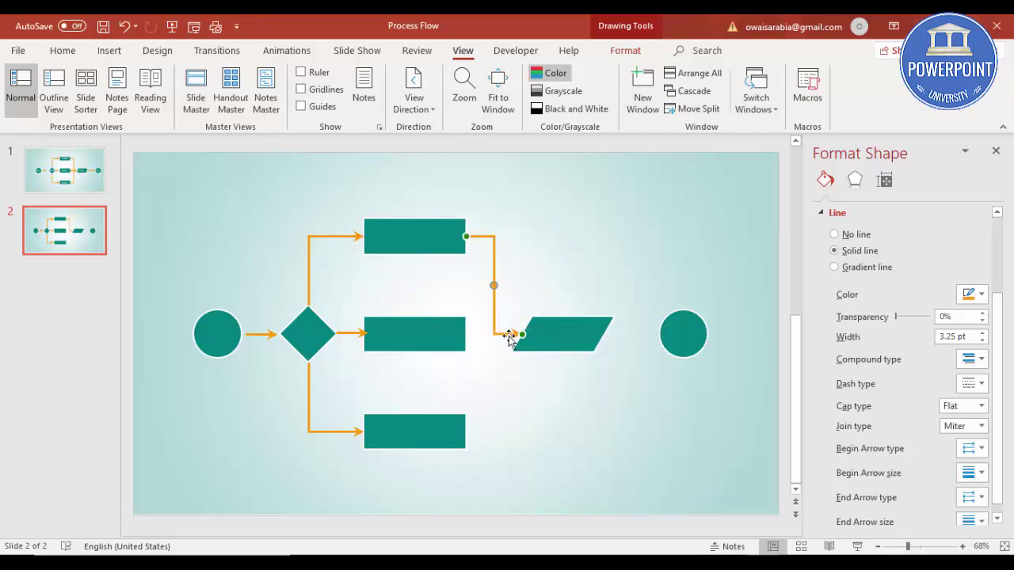
pyautogui.hotkey('ctrl', 'v')
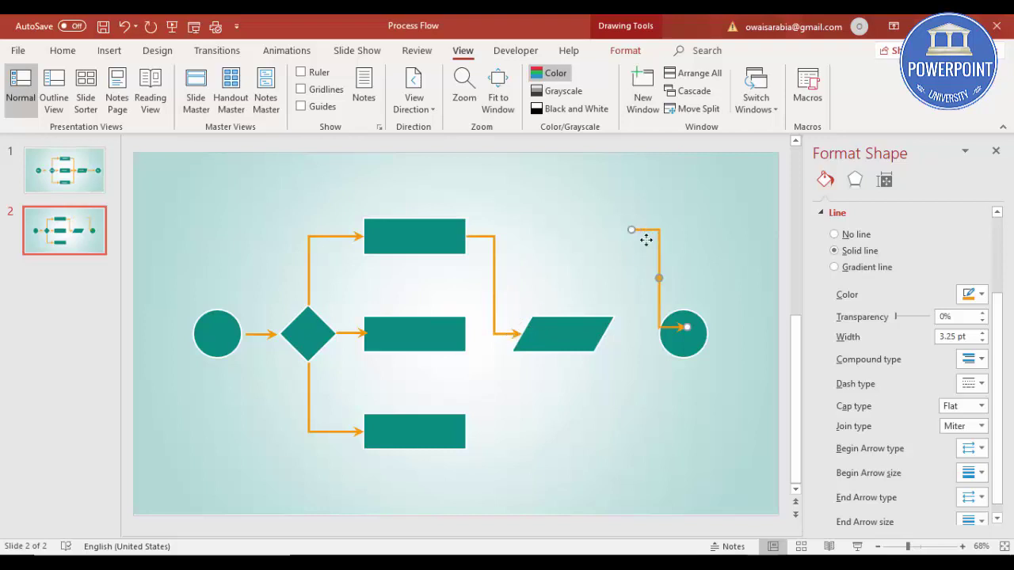
pyautogui.moveTo(643, 230); pyautogui.dragTo(466, 432)
pyautogui.moveTo(589, 499); pyautogui.dragTo(518, 335)
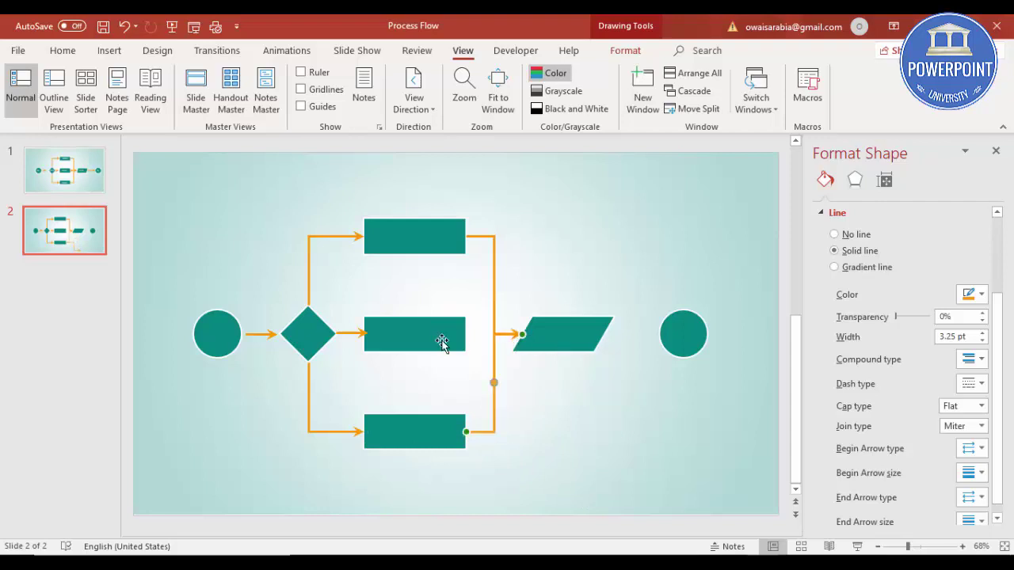
# Copy the short straight arrow to run from the parallelogram into the end circle.
pyautogui.click(357, 332)
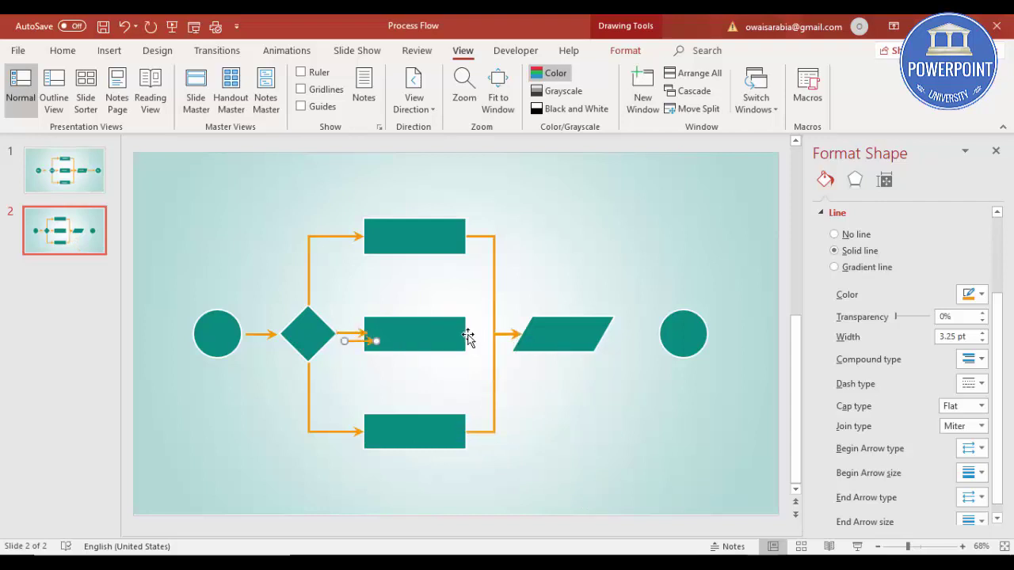
pyautogui.moveTo(348, 334); pyautogui.dragTo(461, 331)
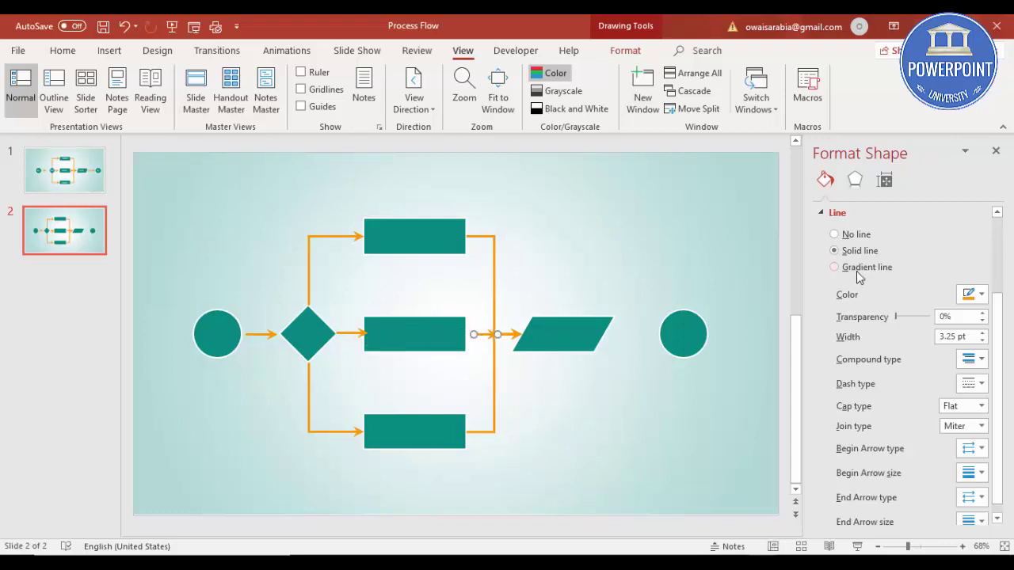
pyautogui.hotkey('ctrl', 'z')
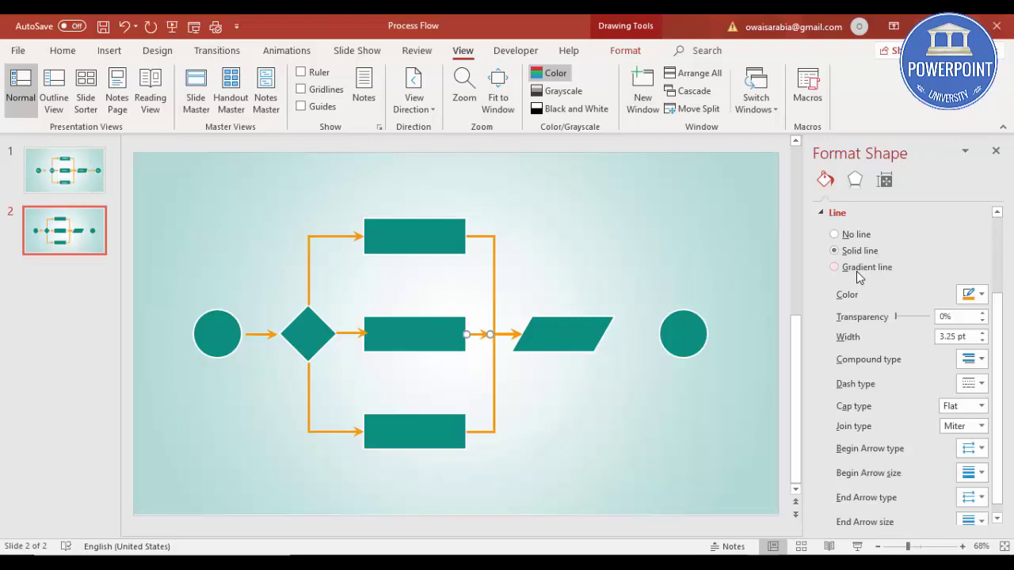
pyautogui.hotkey('ctrl', 'v')
pyautogui.moveTo(611, 345); pyautogui.dragTo(660, 335)
pyautogui.click(662, 277)
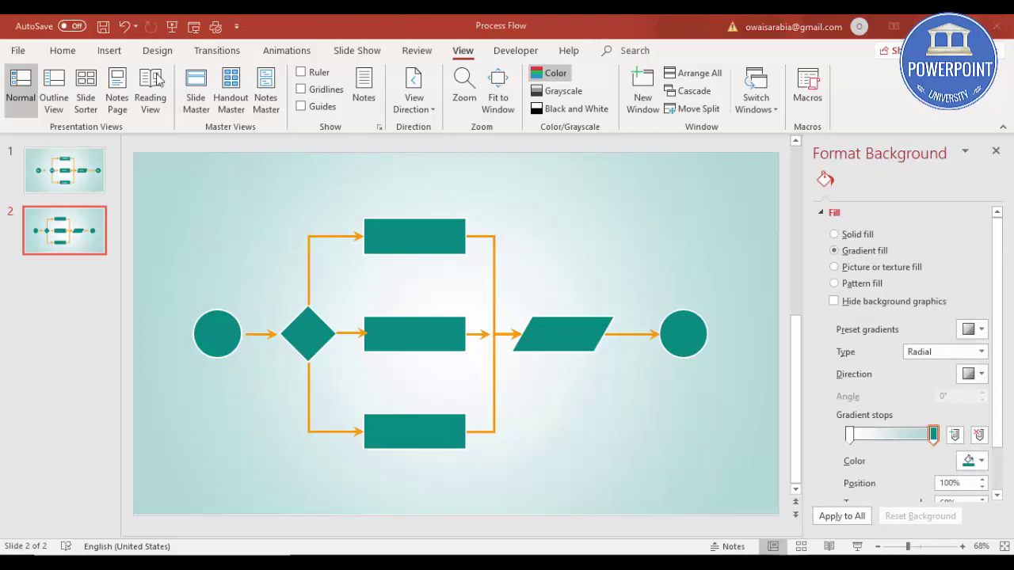
# Draw a text box near the start circle and type START.
pyautogui.click(111, 50)
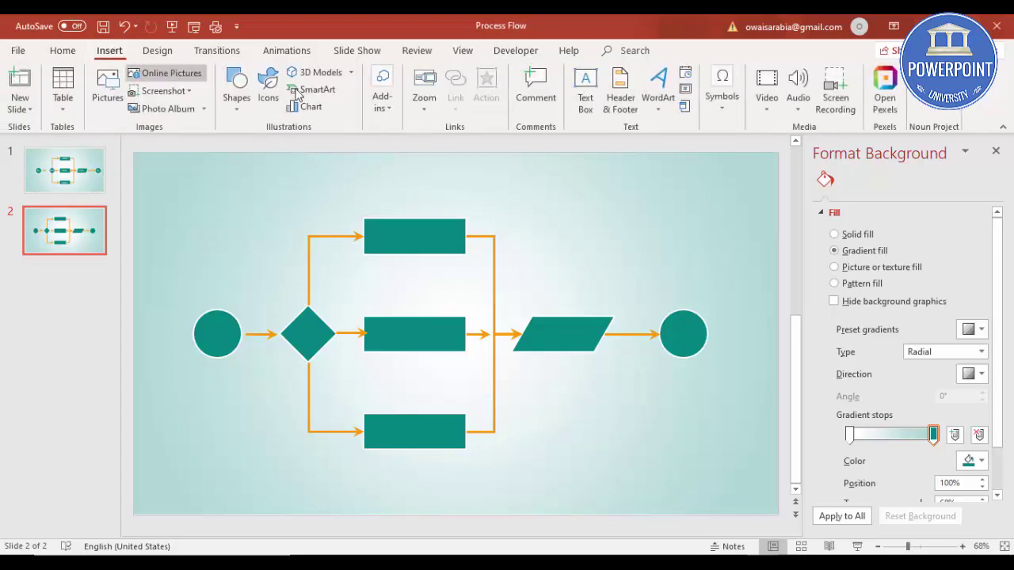
pyautogui.click(583, 103)
pyautogui.moveTo(217, 244); pyautogui.dragTo(270, 266)
pyautogui.write('START')
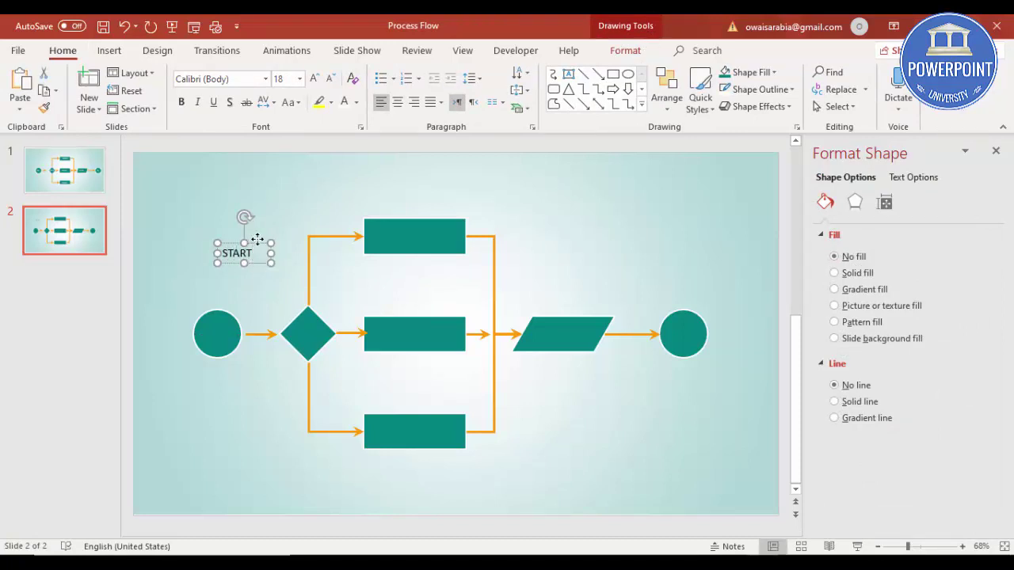
# Format START as white, bold, 14 pt Century Gothic, centred, and move it onto the circle.
pyautogui.click(345, 103)
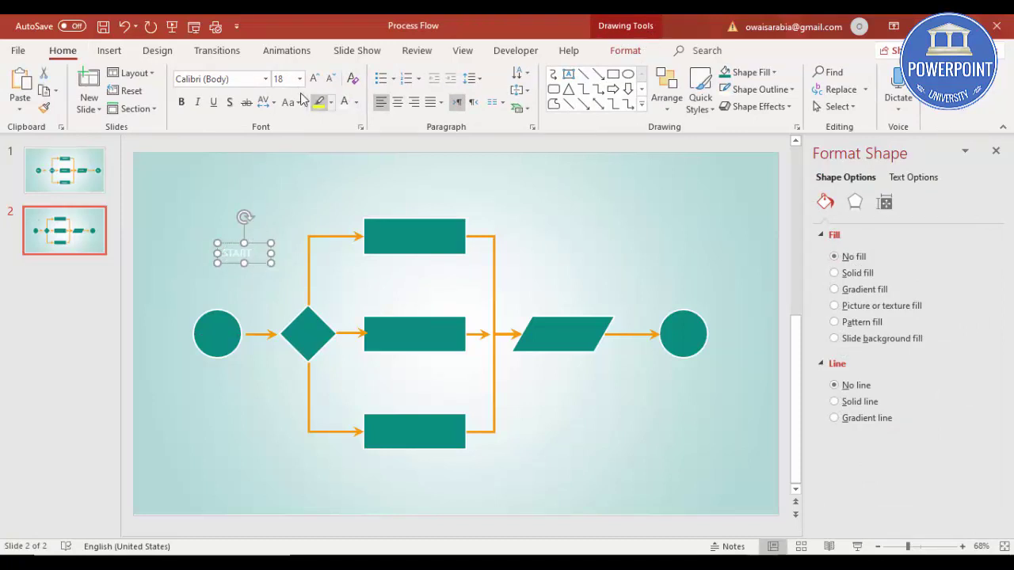
pyautogui.click(244, 83)
pyautogui.write('C')
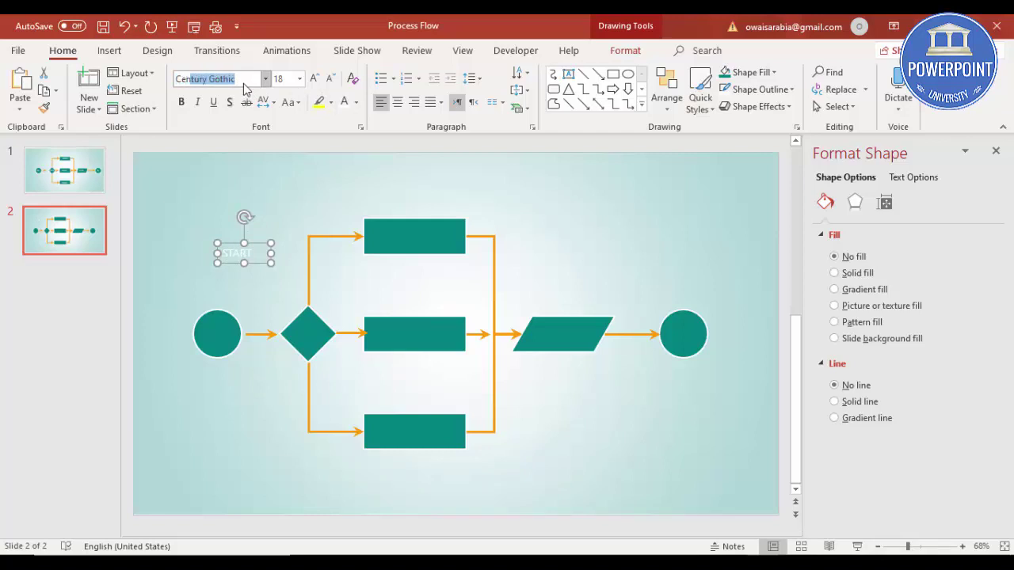
pyautogui.write('ent')
pyautogui.press('Return')
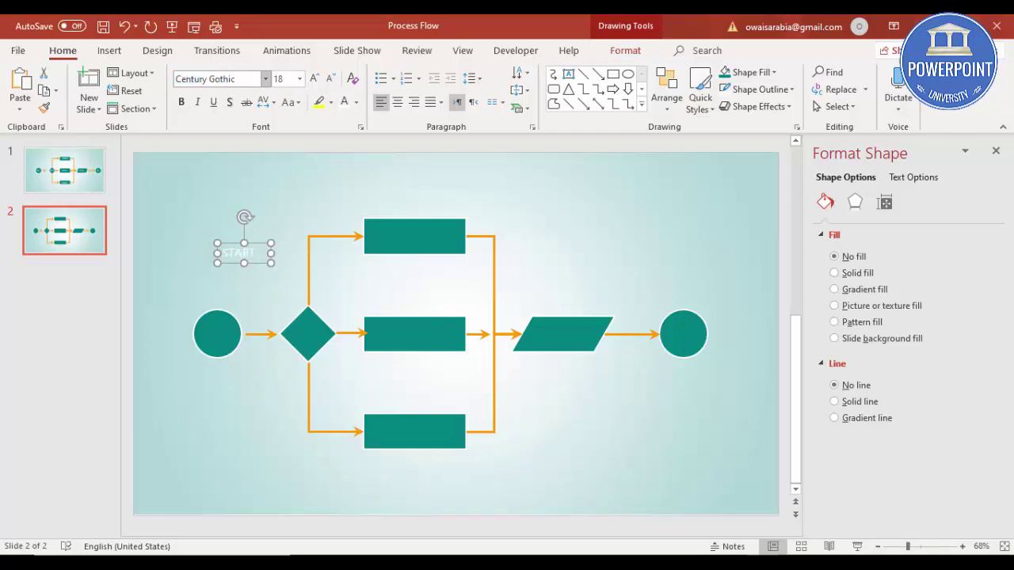
pyautogui.click(181, 102)
pyautogui.click(331, 79)
pyautogui.click(330, 79)
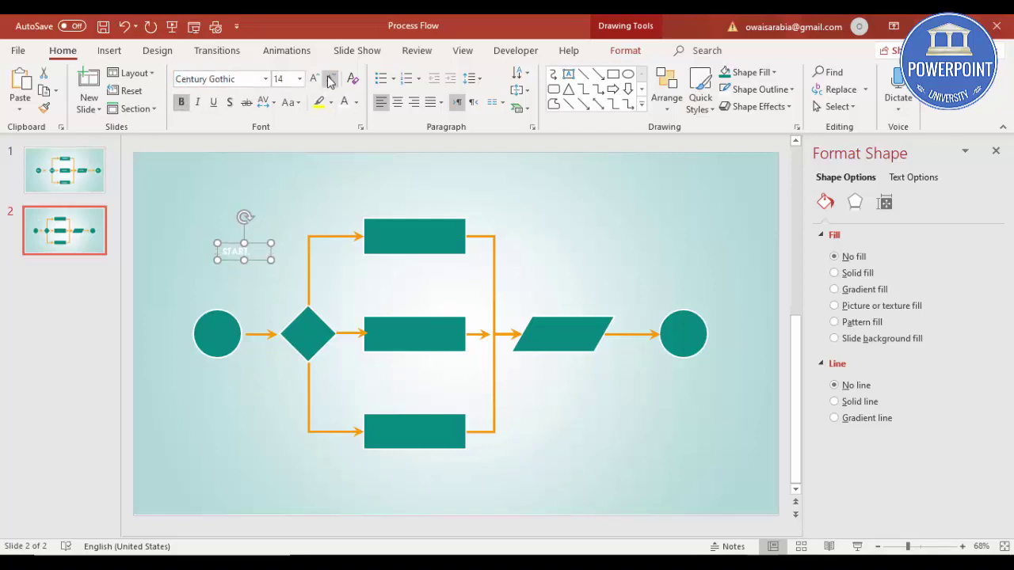
pyautogui.click(396, 102)
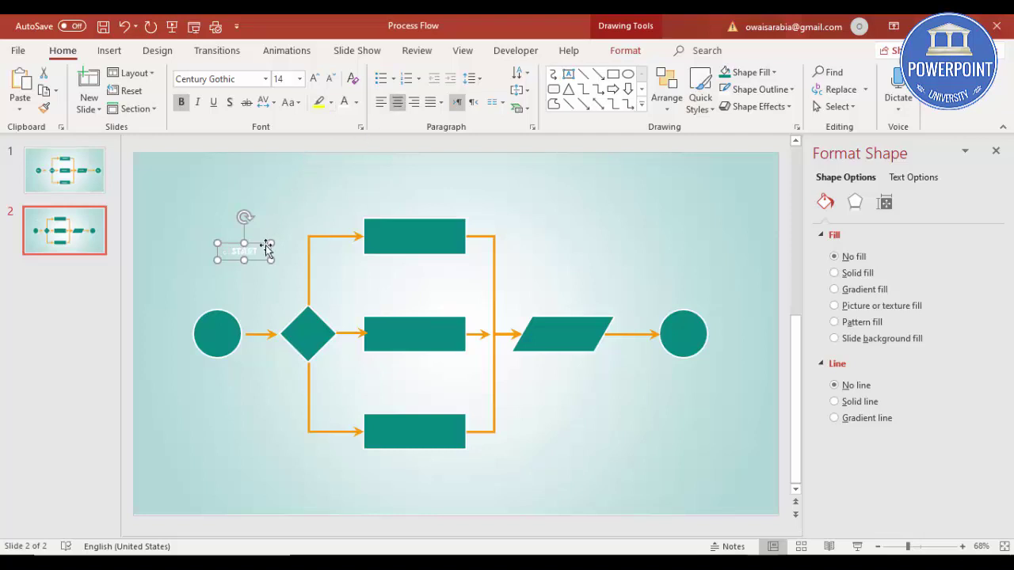
pyautogui.moveTo(267, 246); pyautogui.dragTo(231, 327)
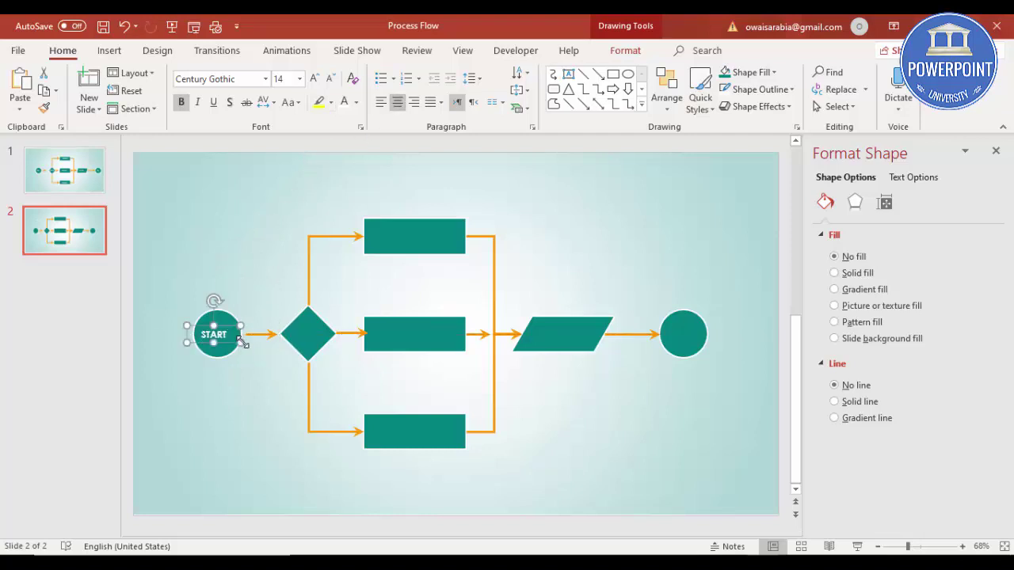